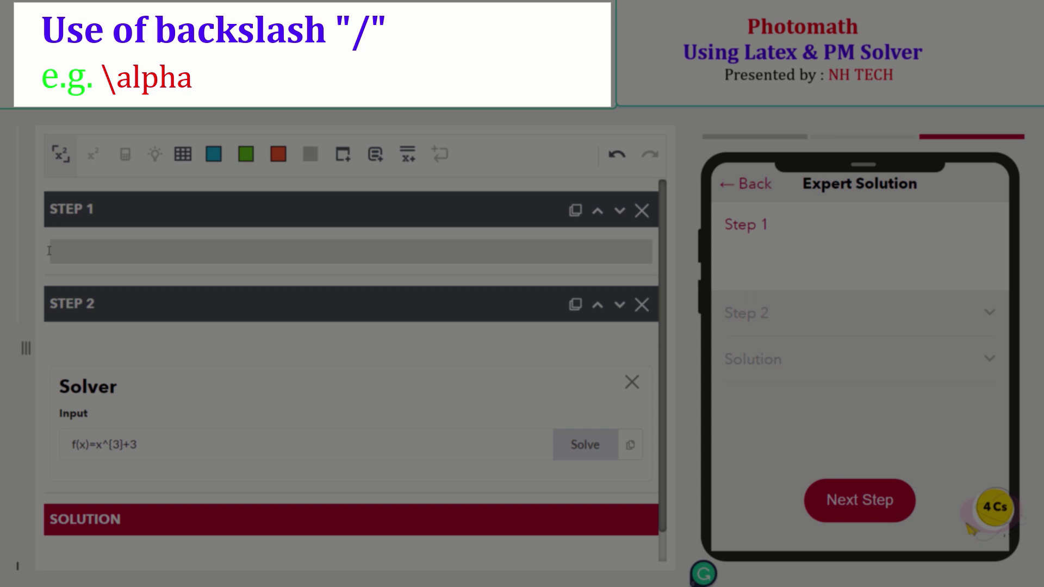
# - Type \alpha, \mu, \pi, \sigma, \approx, \pm20, \epsilon_{2}, \infty and \theta into Step 1, using autocomplete
pyautogui.write('\\a')
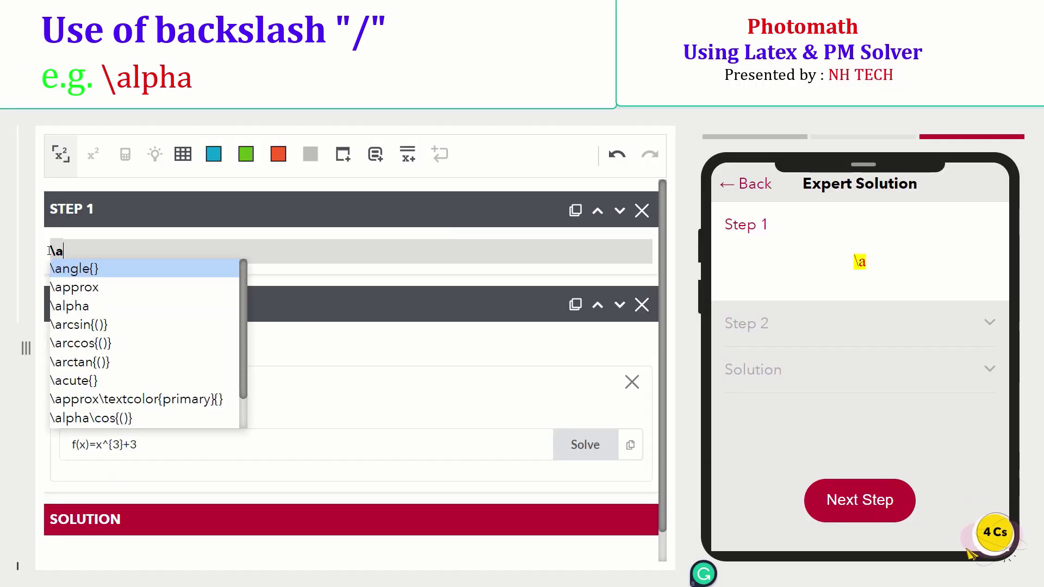
pyautogui.write('lpha')
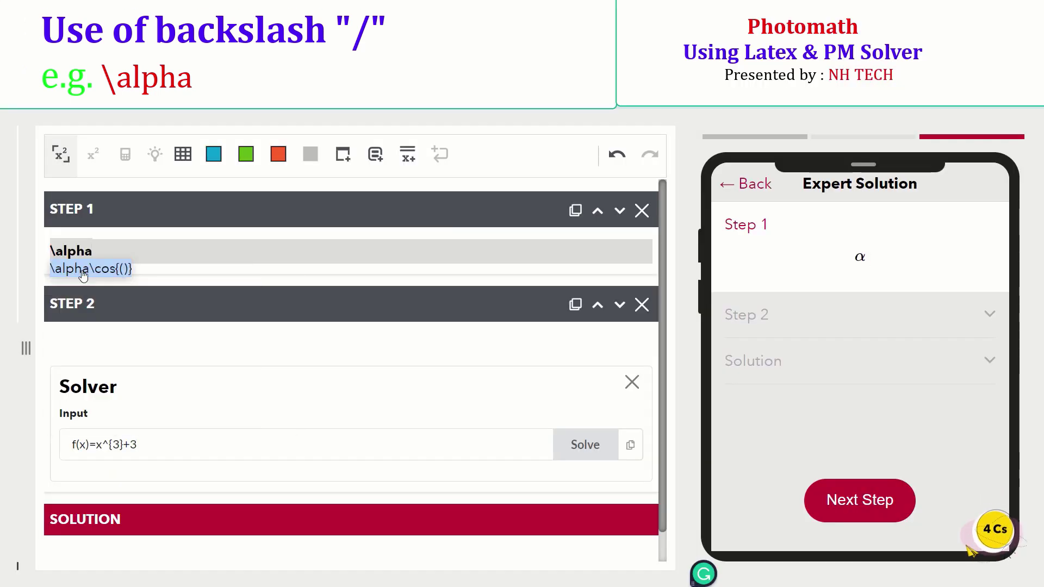
pyautogui.write('\\qu')
pyautogui.press('Return')
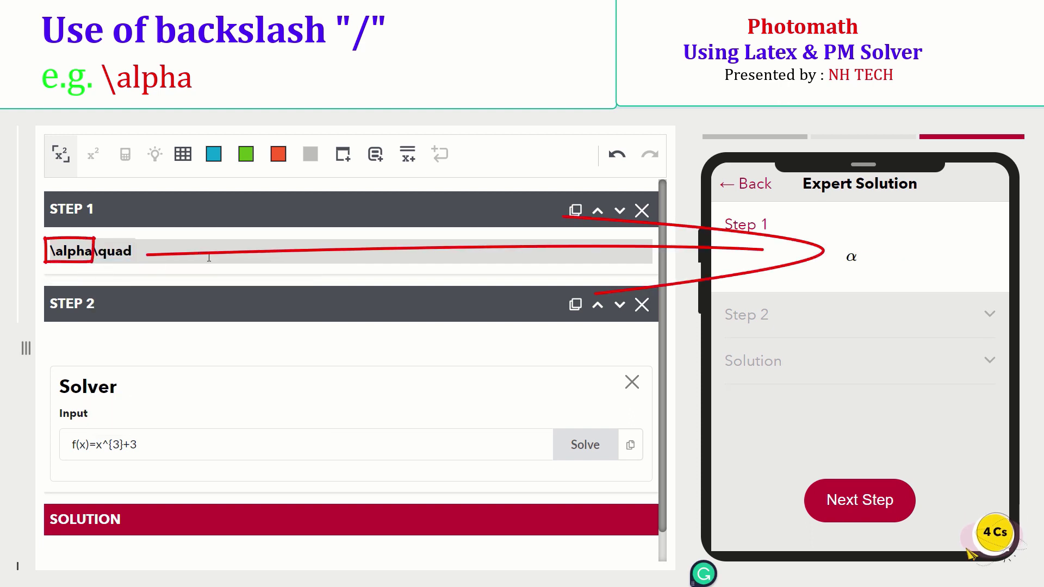
pyautogui.write('\\m')
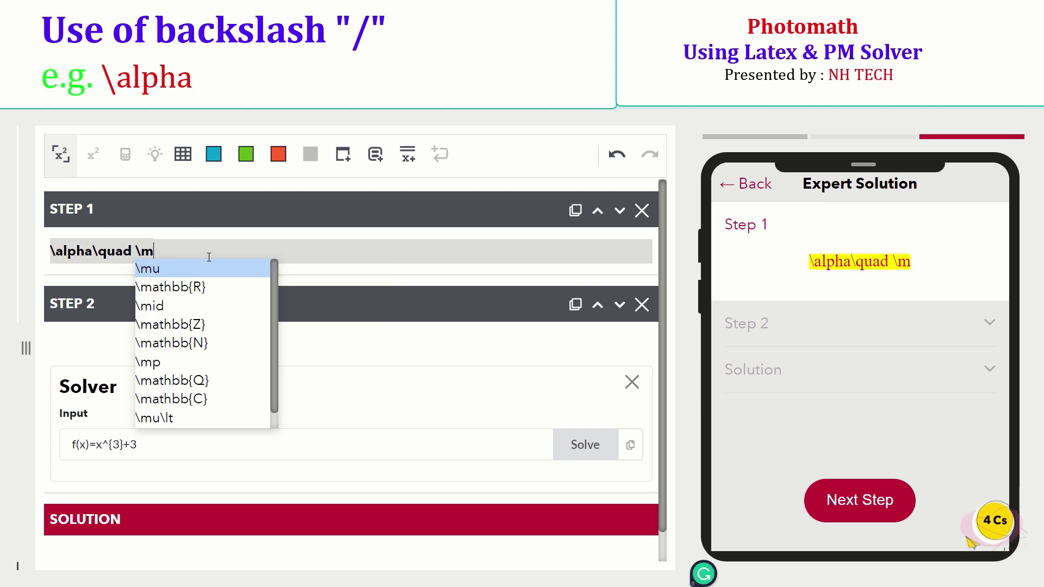
pyautogui.press('Return')
pyautogui.write('\\pi~~\\sigma \\approx')
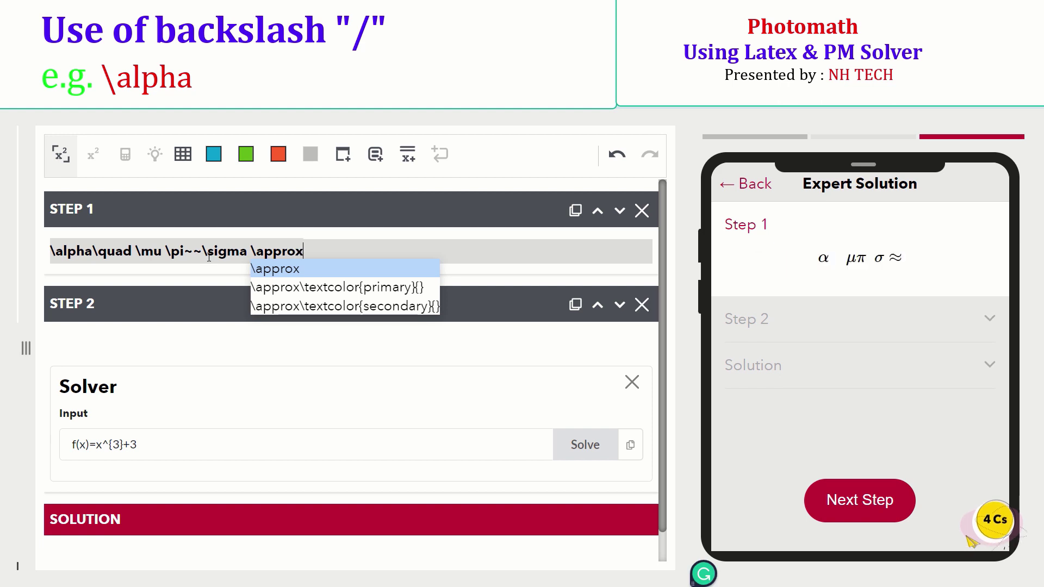
pyautogui.write(' \\pm')
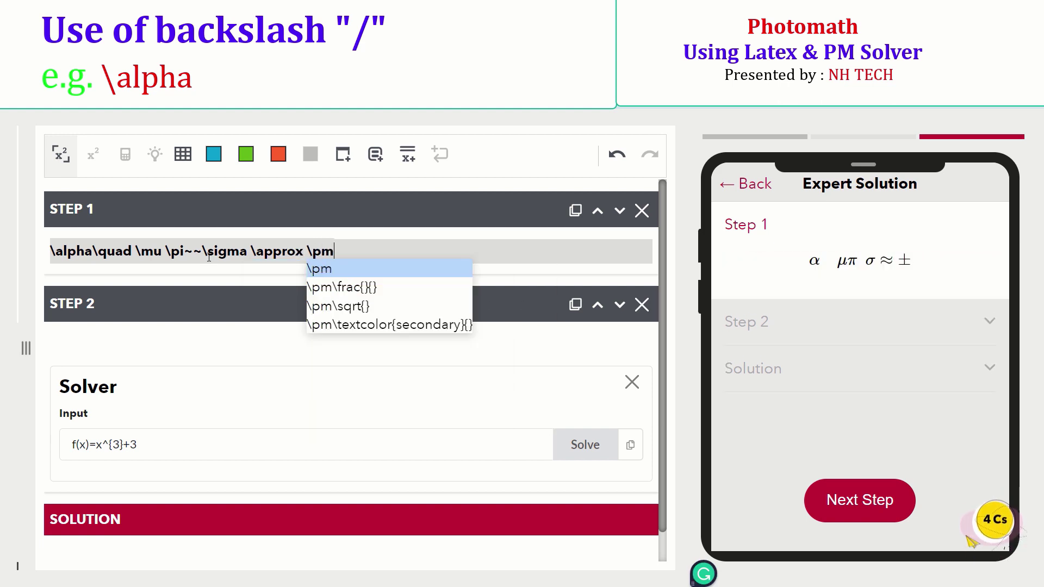
pyautogui.write('20\\quad \\')
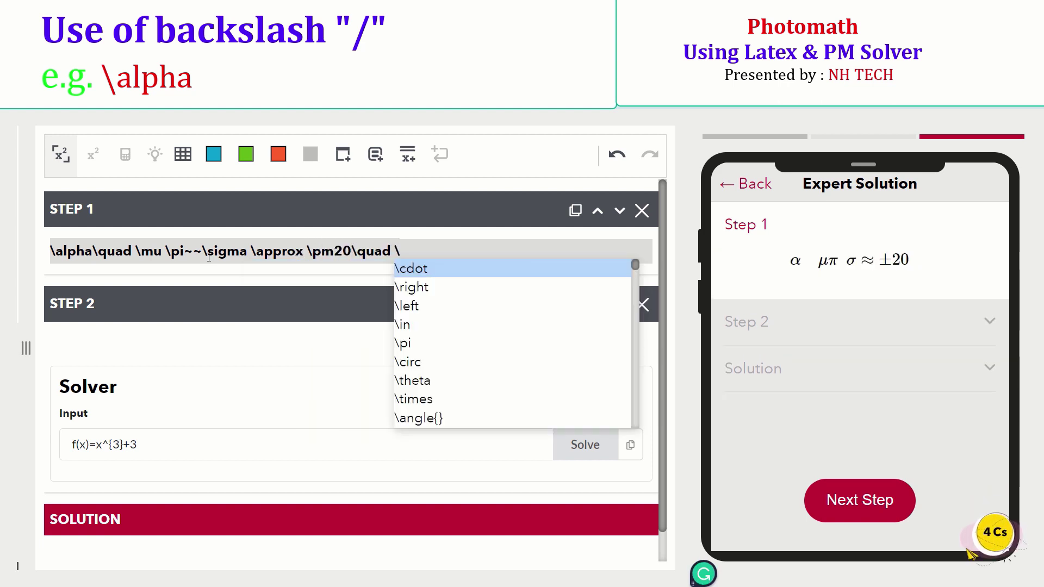
pyautogui.write('epsilon_{2} ~~~\\infty \\')
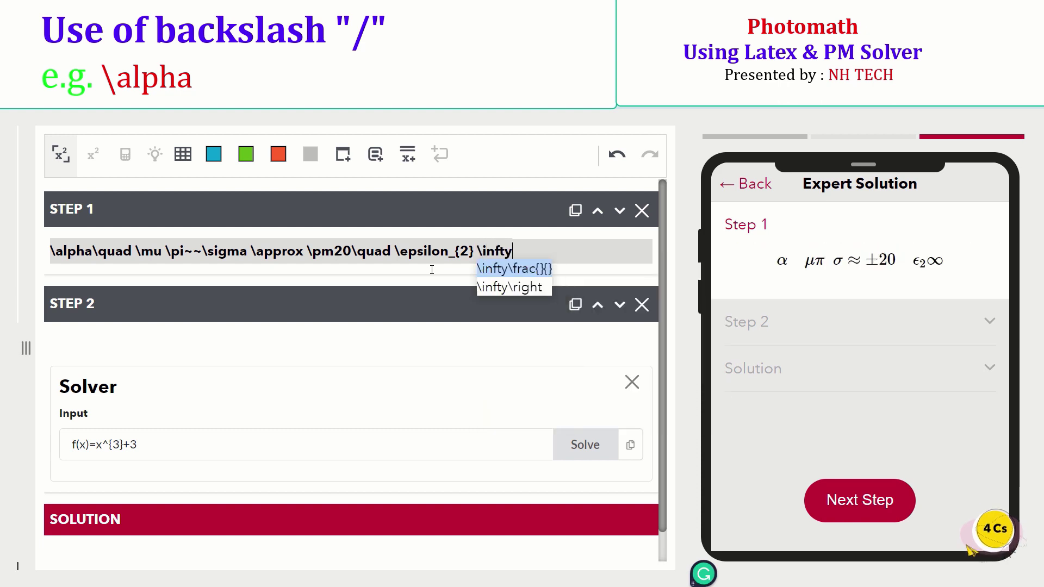
pyautogui.click(613, 380)
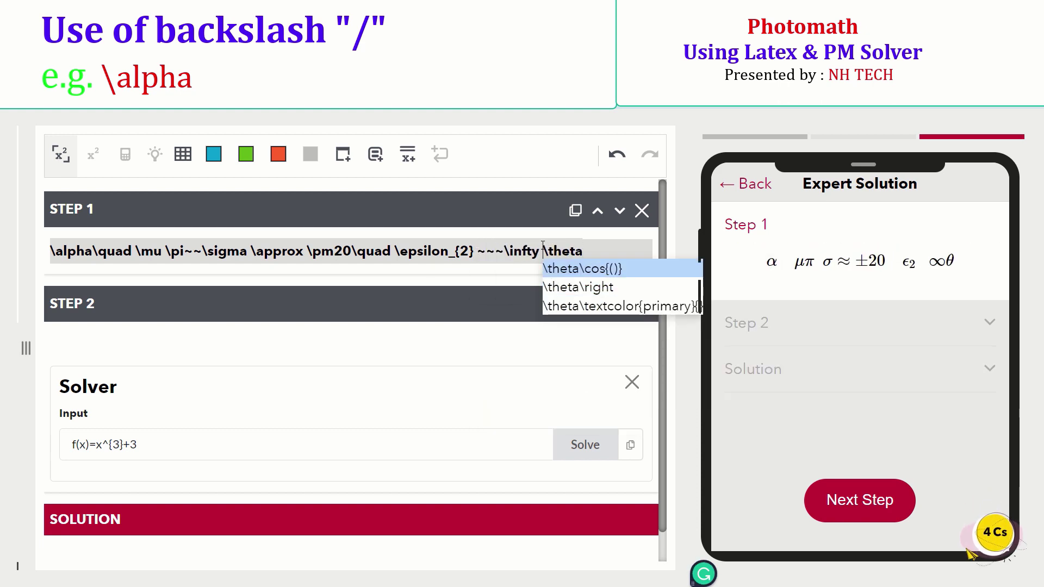
pyautogui.write('~~')
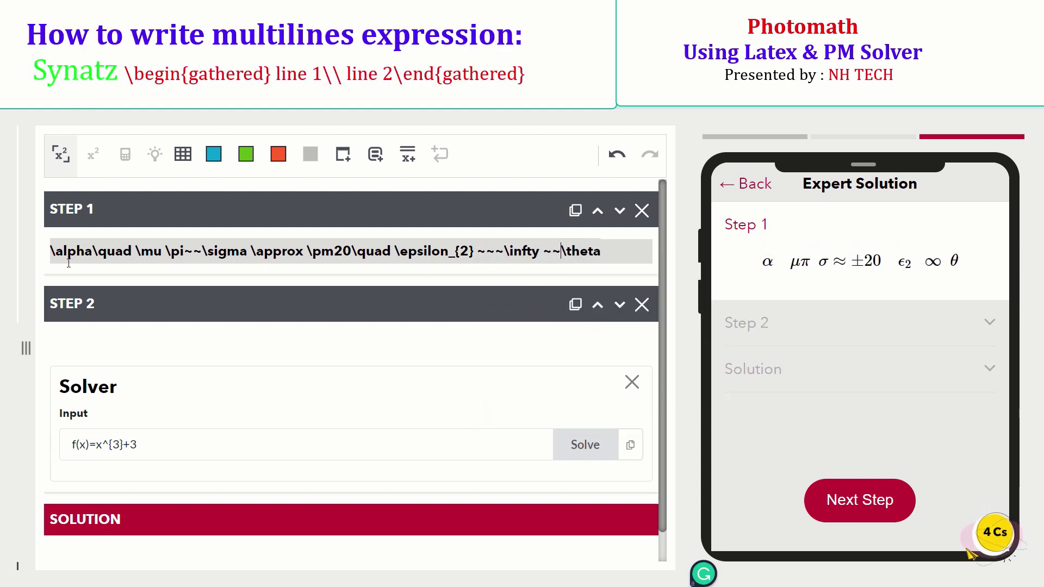
pyautogui.write('\\begin')
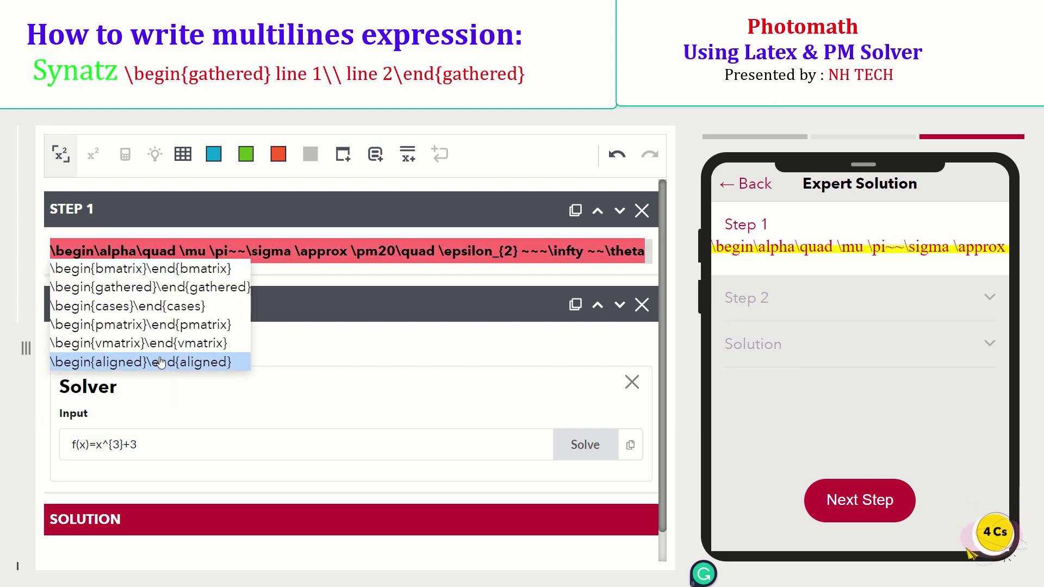
# - Move the existing symbols into a \begin{gathered} block and begin a new line with \eta
pyautogui.click(144, 287)
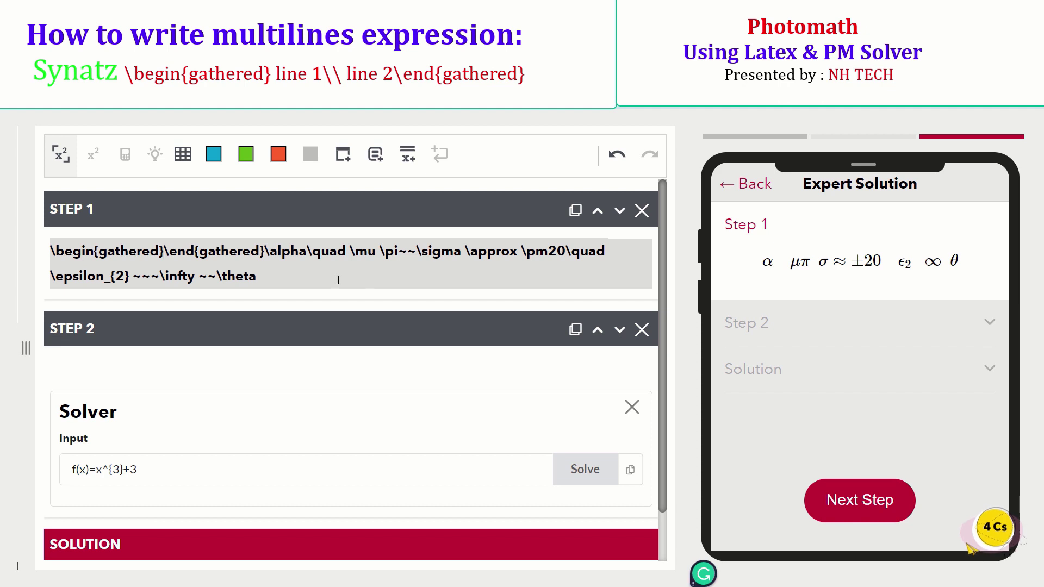
pyautogui.moveTo(273, 278); pyautogui.dragTo(261, 244)
pyautogui.hotkey('ctrl', 'c')
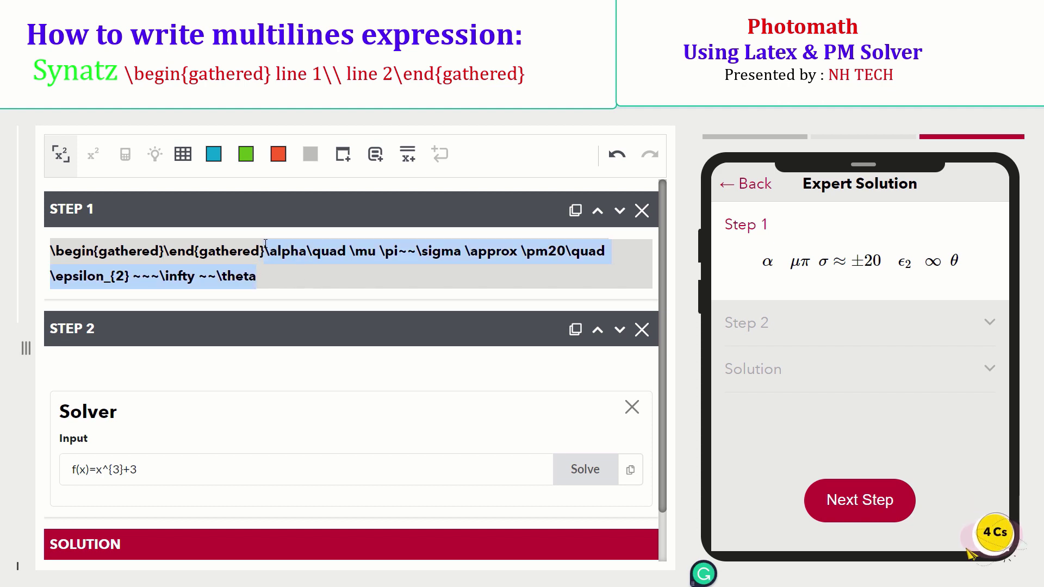
pyautogui.press('BackSpace')
pyautogui.hotkey('ctrl', 'v')
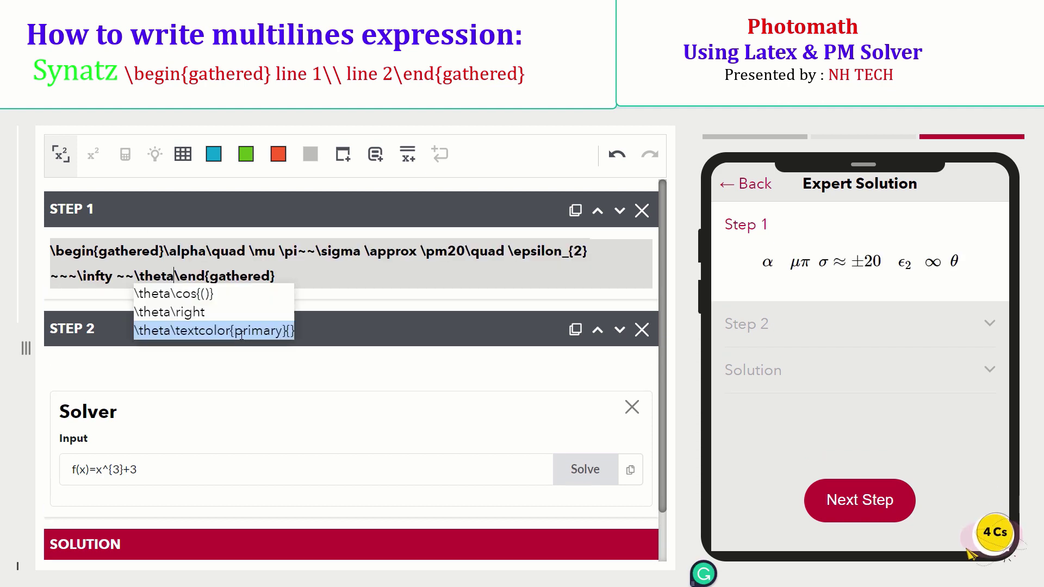
pyautogui.write('\\\\\\eta\\quad')
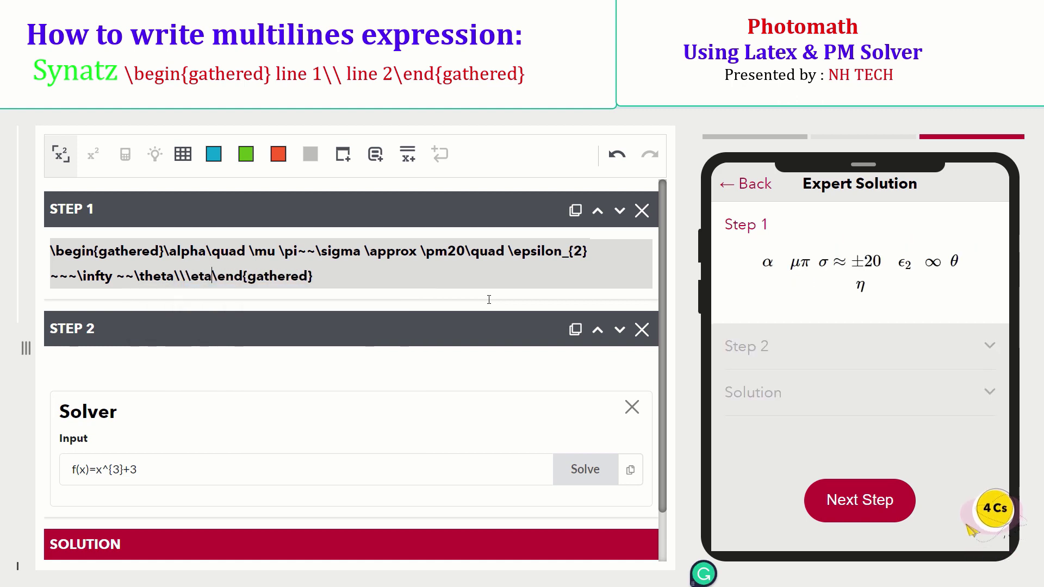
pyautogui.write(' \\left(\\frac\\')
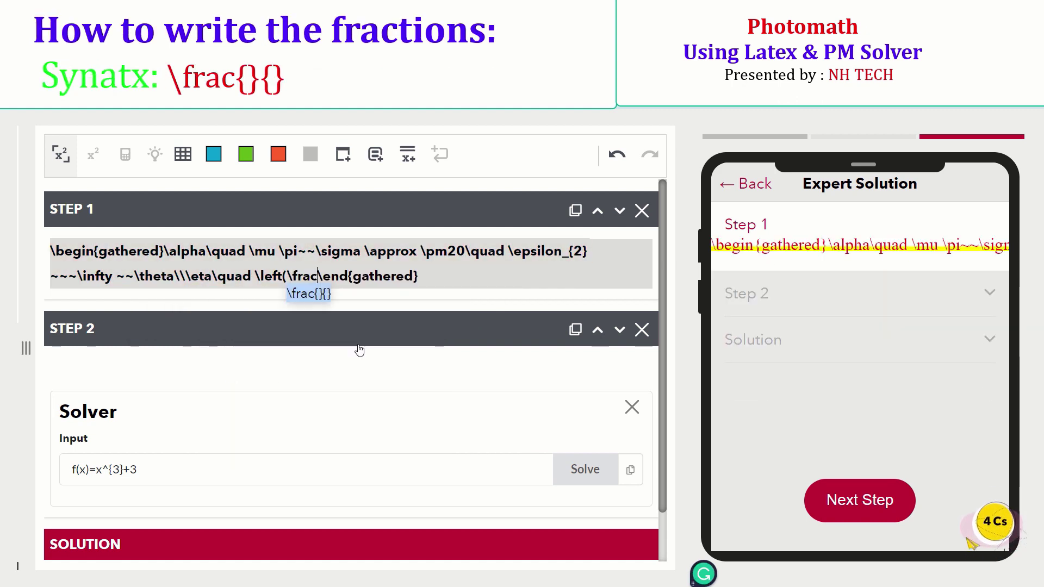
# - Add the parenthesized fraction 20x² over e^{x²} to the second line
pyautogui.press('Return')
pyautogui.write('20x^')
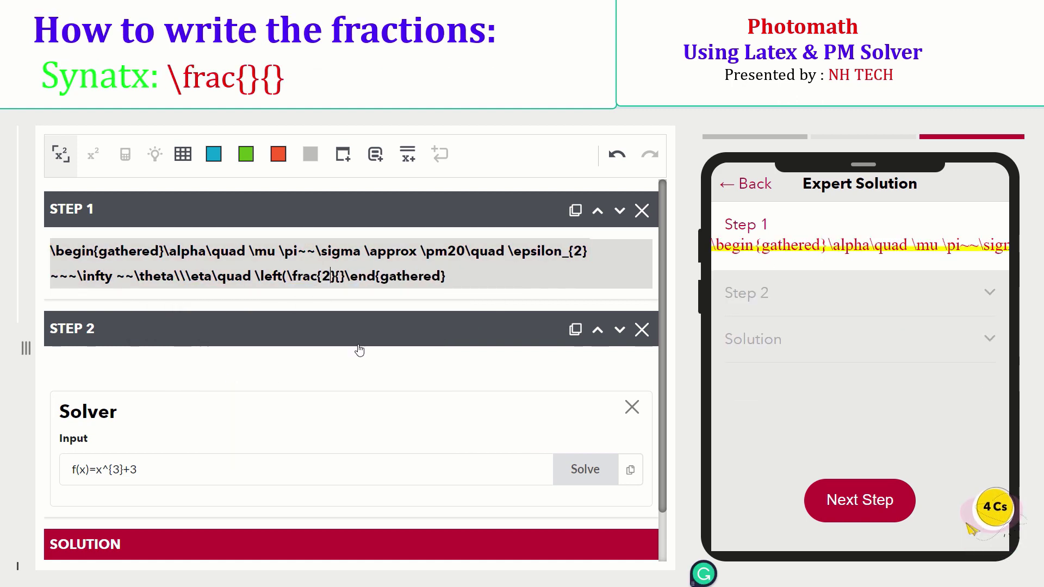
pyautogui.write('{2}')
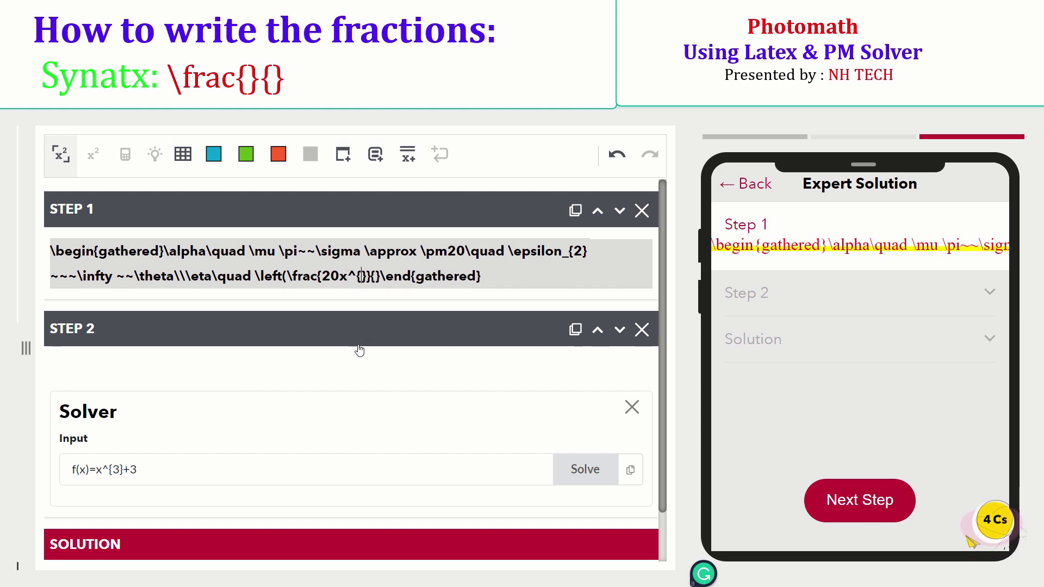
pyautogui.press('Right')
pyautogui.press('Right')
pyautogui.write('e^{x}')
pyautogui.press('Right')
pyautogui.write('ight)')
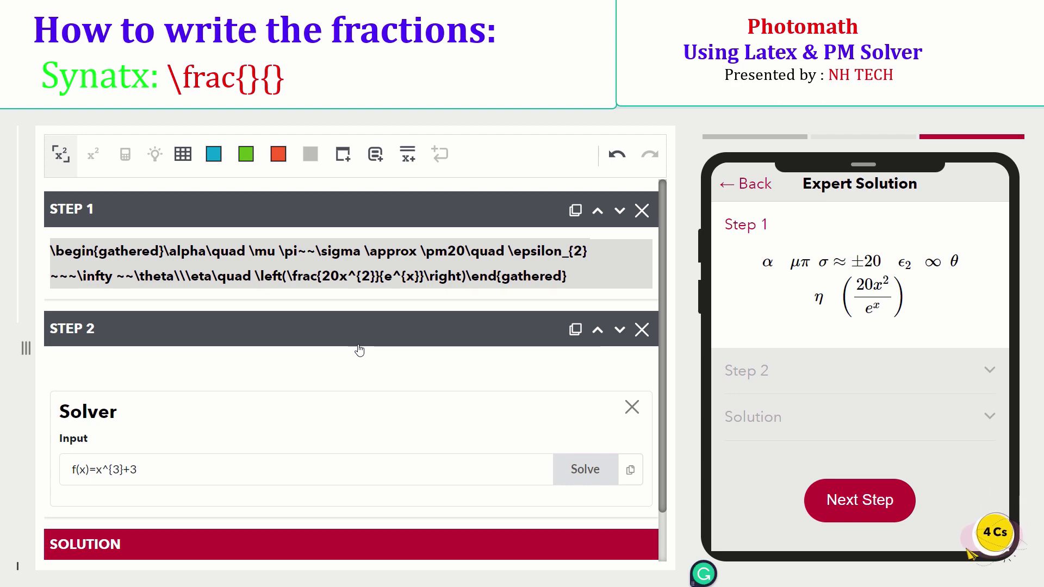
pyautogui.click(414, 277)
pyautogui.write('^{2}')
pyautogui.press('Right')
pyautogui.press('Right')
pyautogui.press('Right')
pyautogui.press('Right')
pyautogui.press('Right')
pyautogui.press('Right')
pyautogui.press('Right')
pyautogui.press('Right')
pyautogui.press('Right')
# - Append × …, △t, ω with an arrow over AB, and a third line β→θ
pyautogui.write('\\times \\ldots')
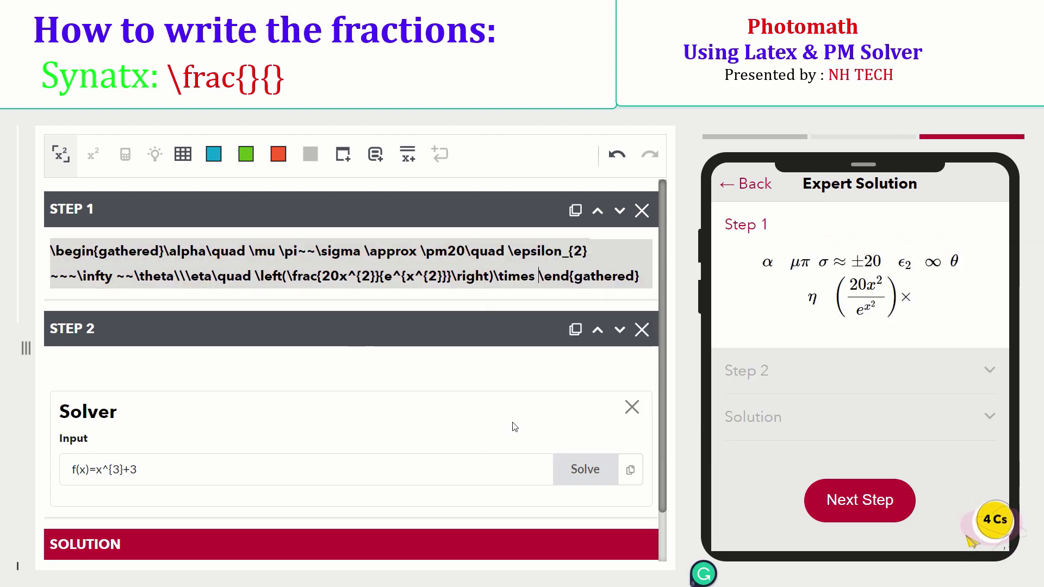
pyautogui.write('~~~\\triangle t~~\\omega \\underline{AB}\\')
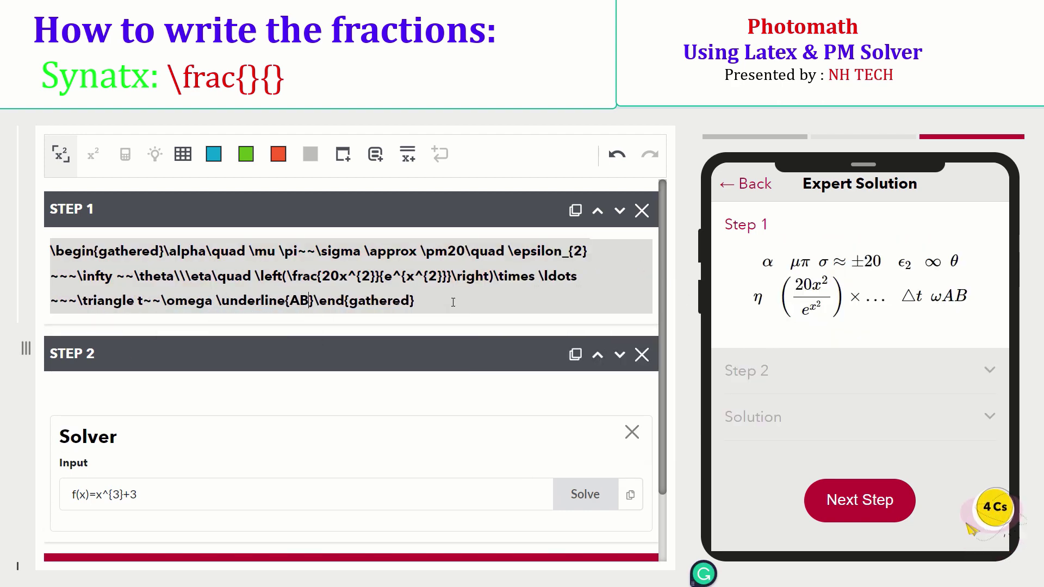
pyautogui.press('Right')
pyautogui.write('\\\\beta\\to \\overline{a}')
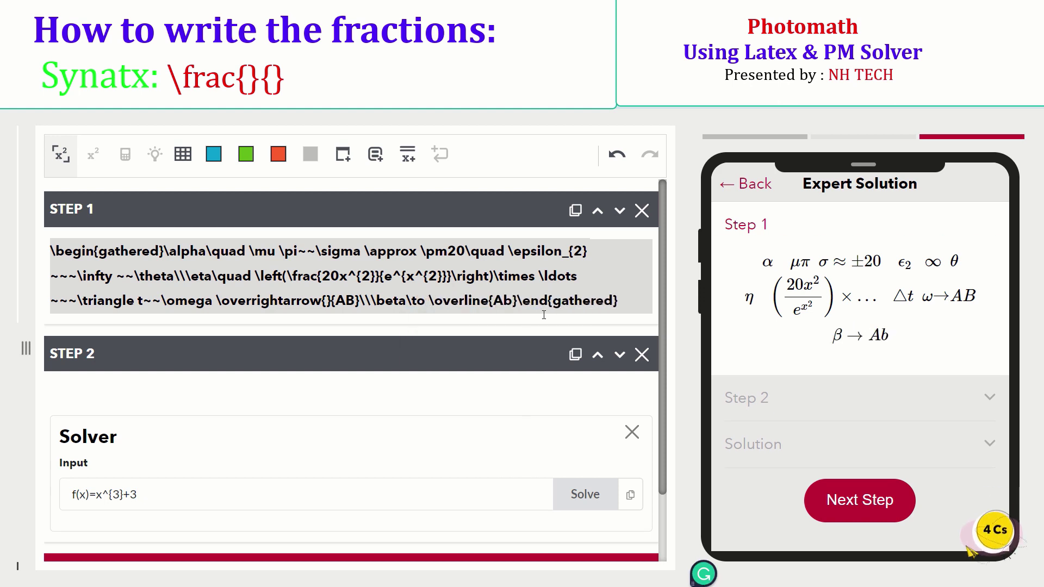
pyautogui.write('\theta')
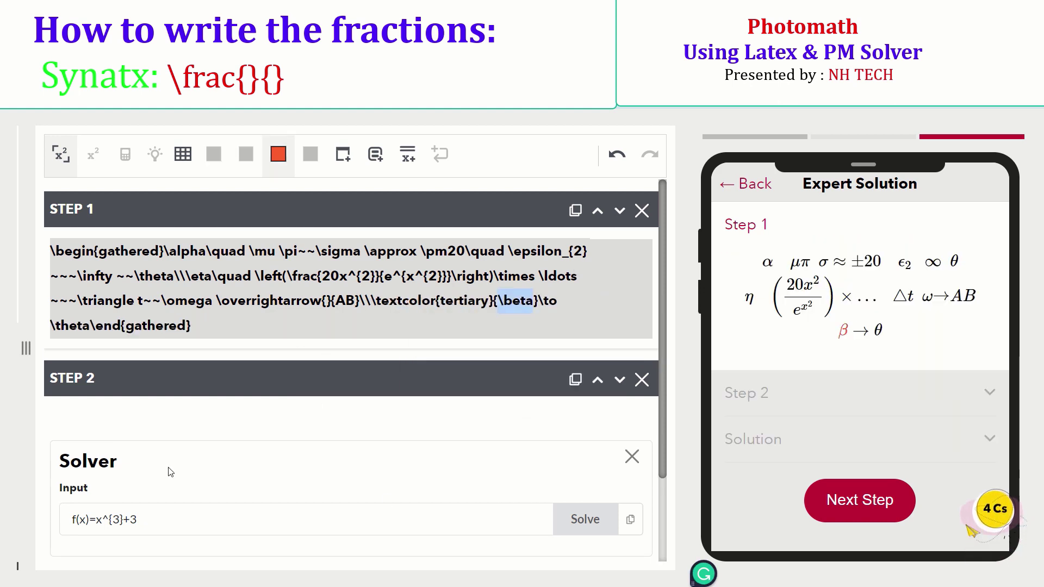
pyautogui.click(226, 326)
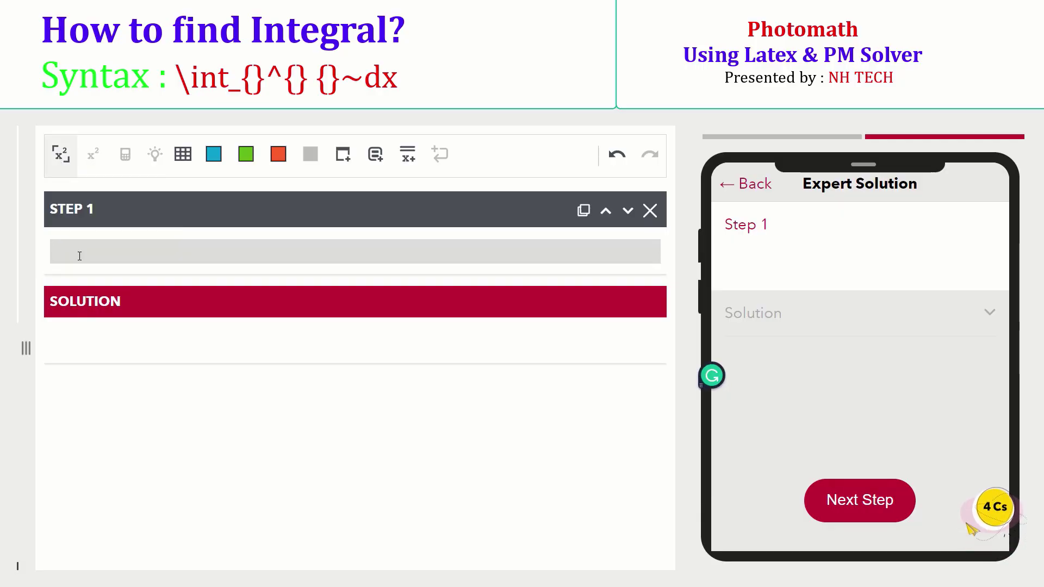
# - Enter \int_{0}^{\pi}{\sin{t}}~dt in Step 1, filling limits 0 and π and integrand sin t
pyautogui.write('\\int_{}')
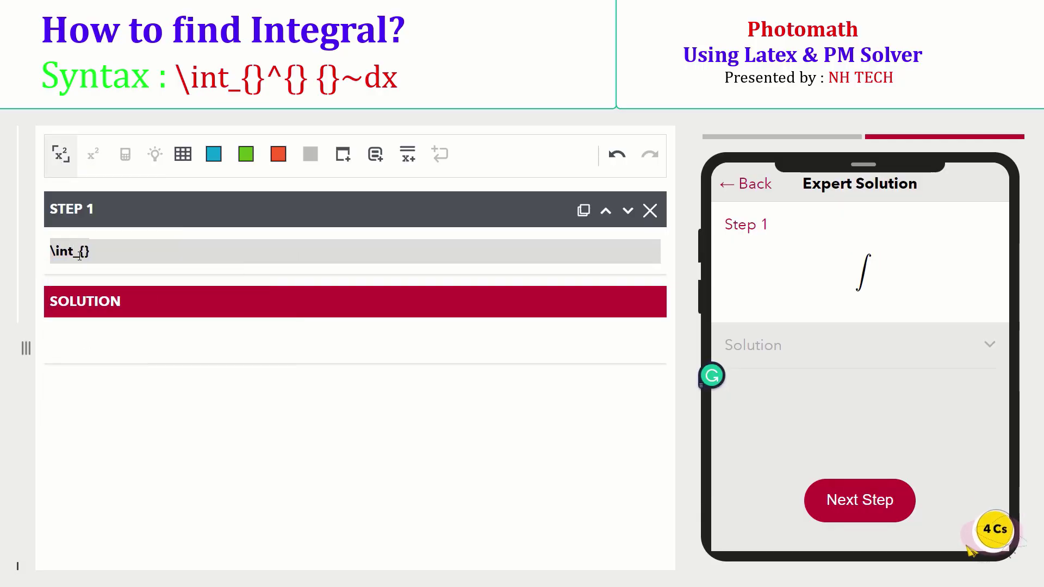
pyautogui.write('^{}{}~dt')
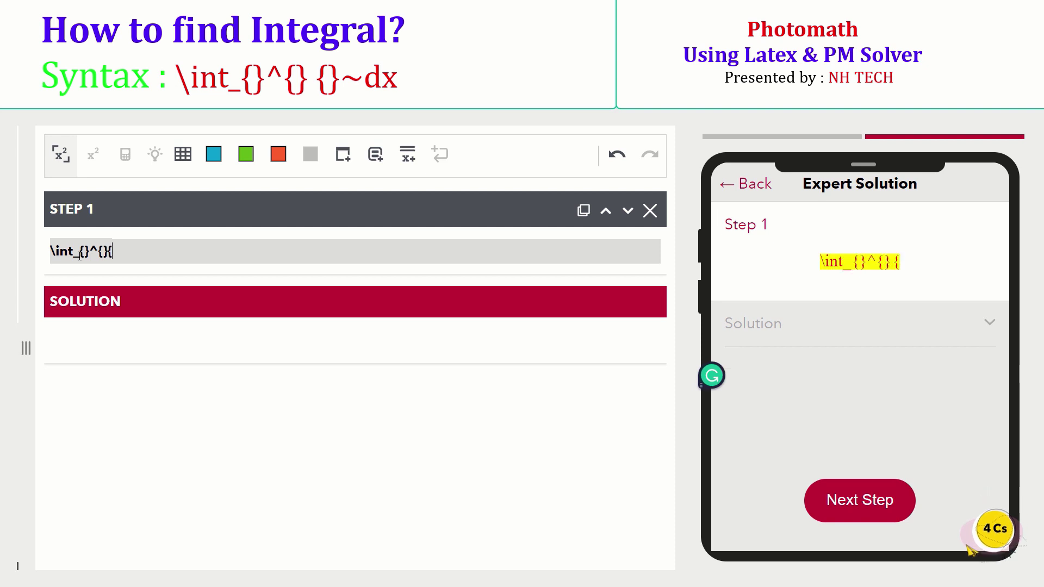
pyautogui.click(79, 255)
pyautogui.write('0')
pyautogui.press('Right')
pyautogui.press('Right')
pyautogui.press('Right')
pyautogui.write('\\pi')
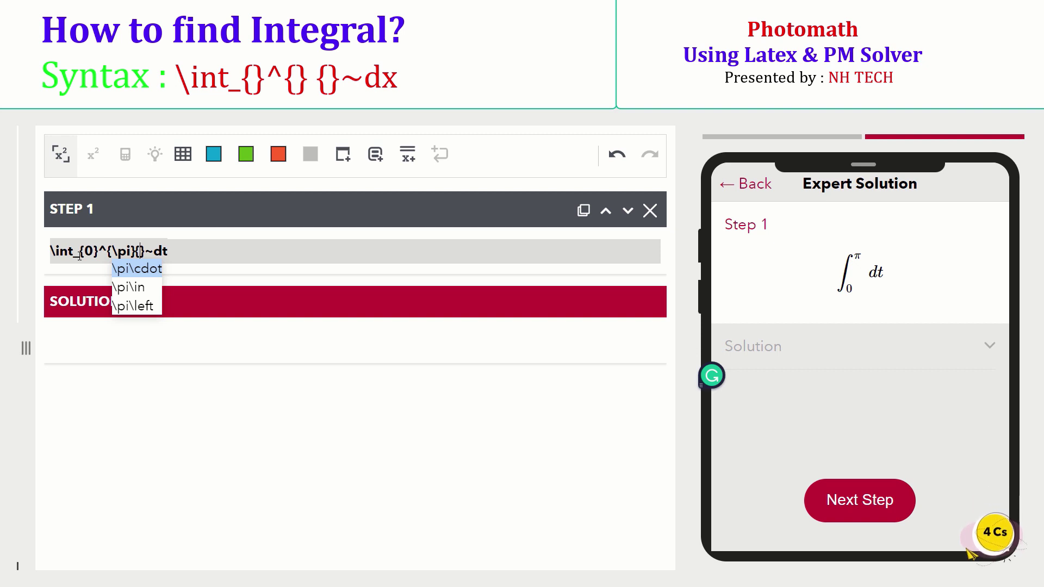
pyautogui.press('Right')
pyautogui.press('Right')
pyautogui.write('\\sin')
pyautogui.press('Return')
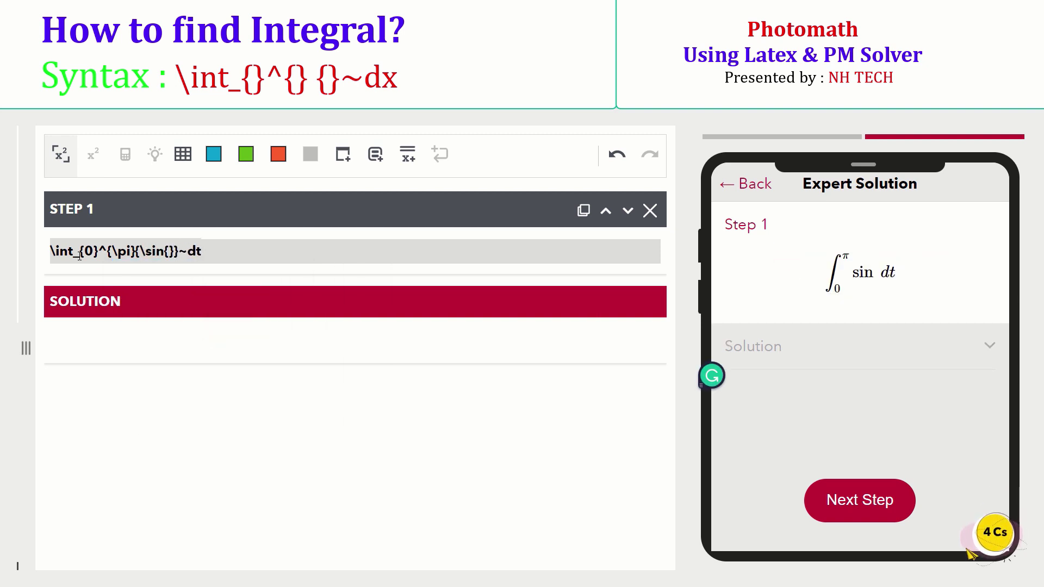
pyautogui.write('t')
# - Copy the integral expression and add an empty Step 2
pyautogui.moveTo(207, 256); pyautogui.dragTo(47, 255)
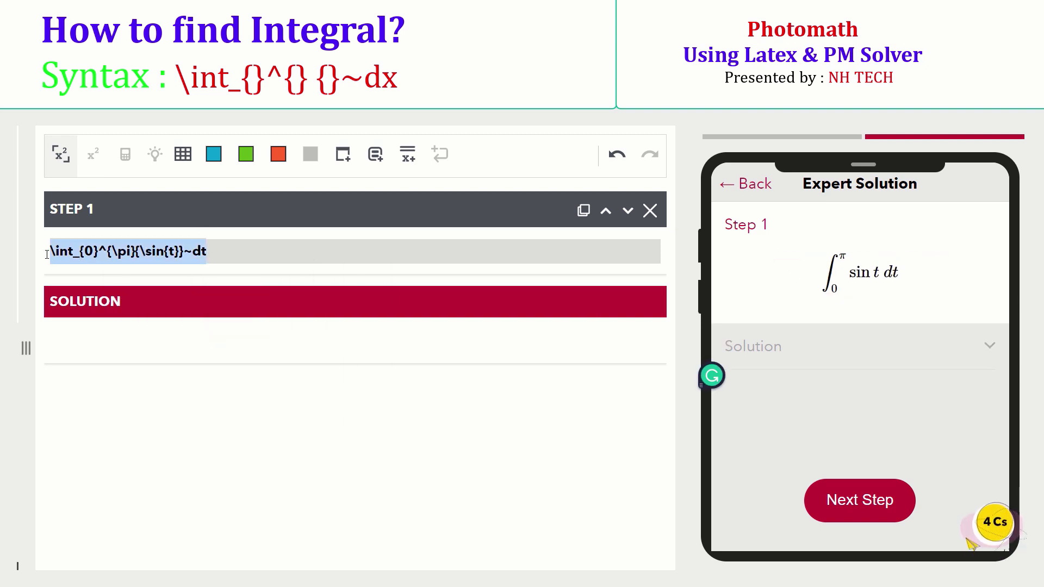
pyautogui.rightClick(107, 247)
pyautogui.click(156, 299)
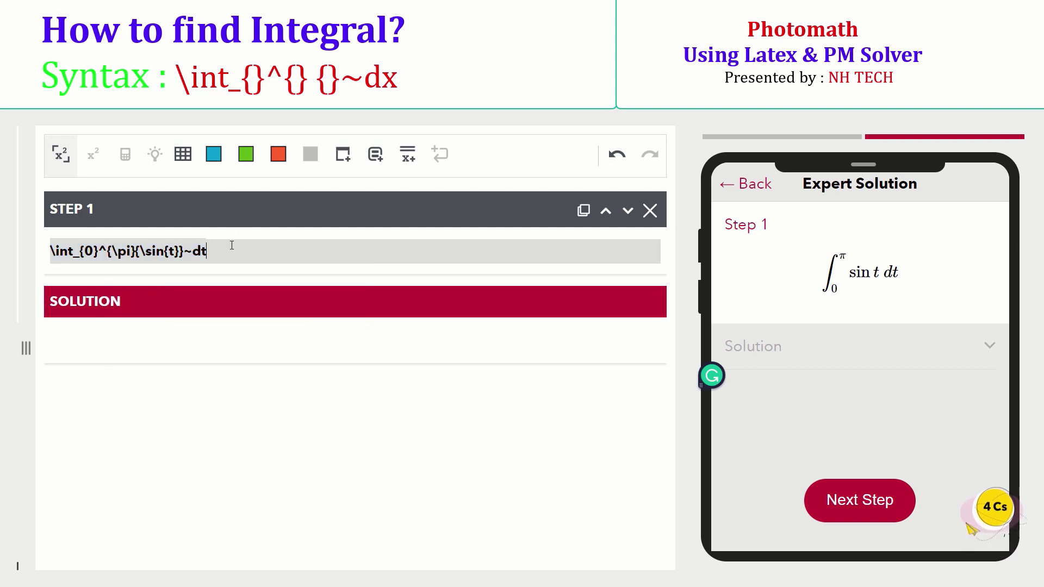
pyautogui.click(342, 154)
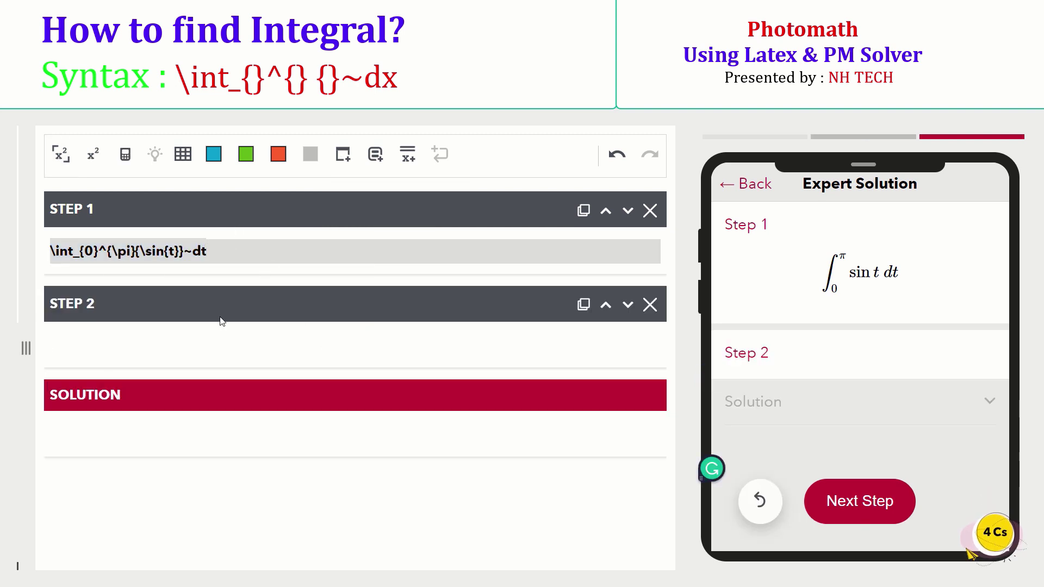
# - Solve the pasted sin t integral in Step 2's solver, then close the overlay
pyautogui.click(125, 155)
pyautogui.click(120, 445)
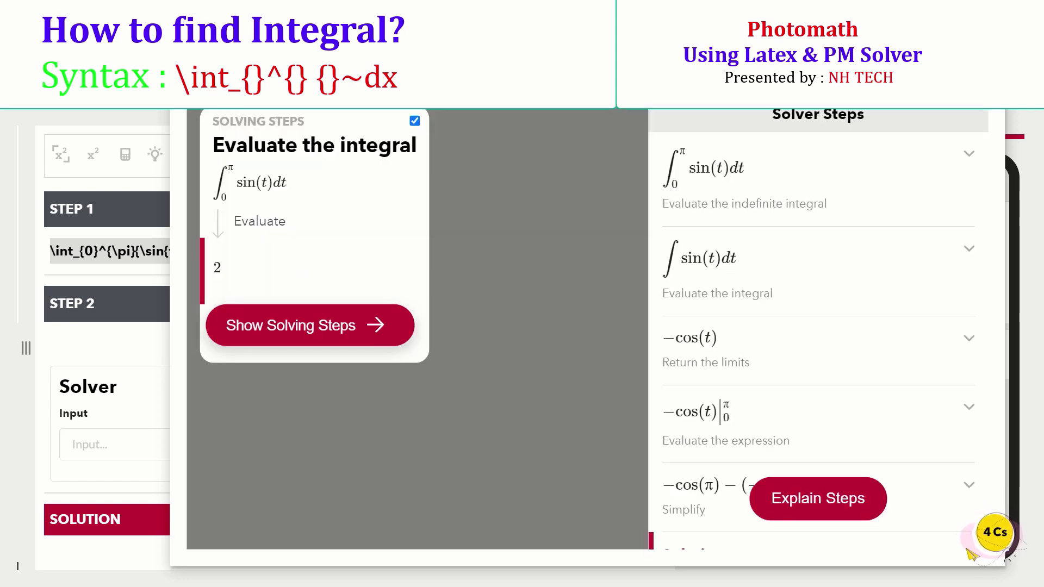
pyautogui.press('Escape')
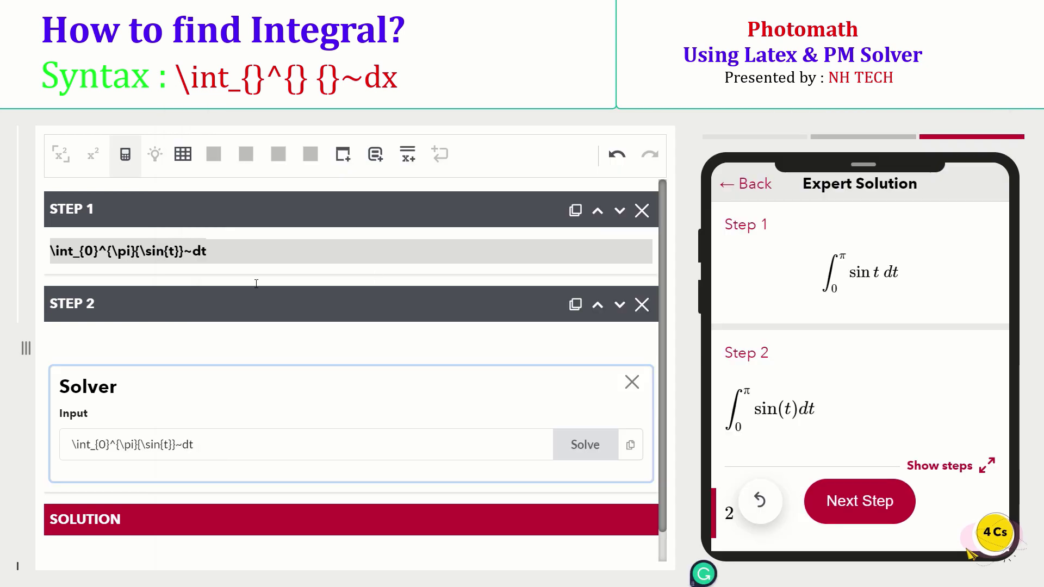
# - Replace the Step 1 integrand with the fraction (x³+1)/(x²+4)
pyautogui.click(180, 254)
pyautogui.press('BackSpace')
pyautogui.press('BackSpace')
pyautogui.press('BackSpace')
pyautogui.press('BackSpace')
pyautogui.press('BackSpace')
pyautogui.press('BackSpace')
pyautogui.press('BackSpace')
pyautogui.write('\\frac')
pyautogui.press('Return')
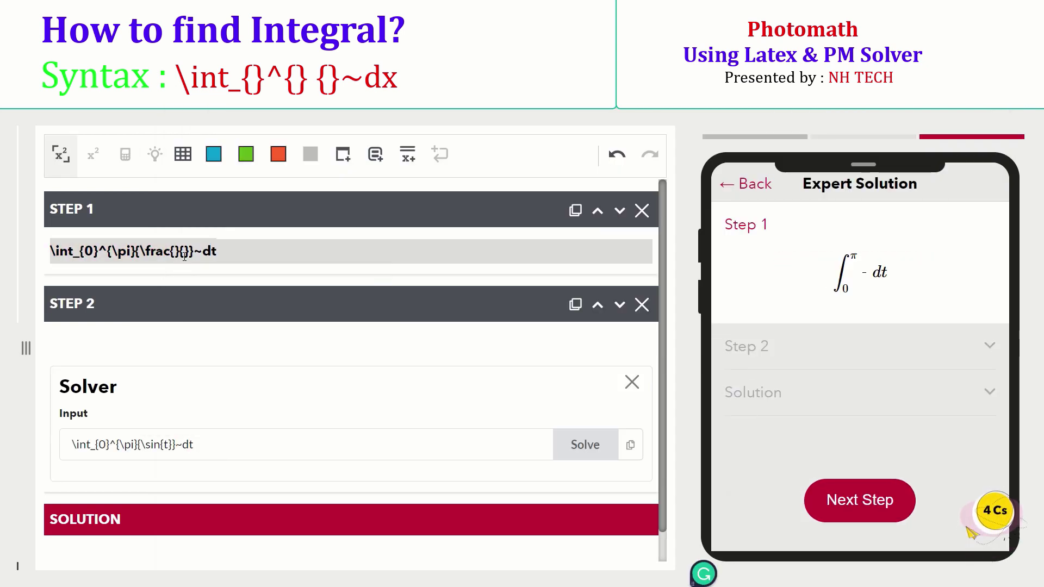
pyautogui.write('x^{3}+1')
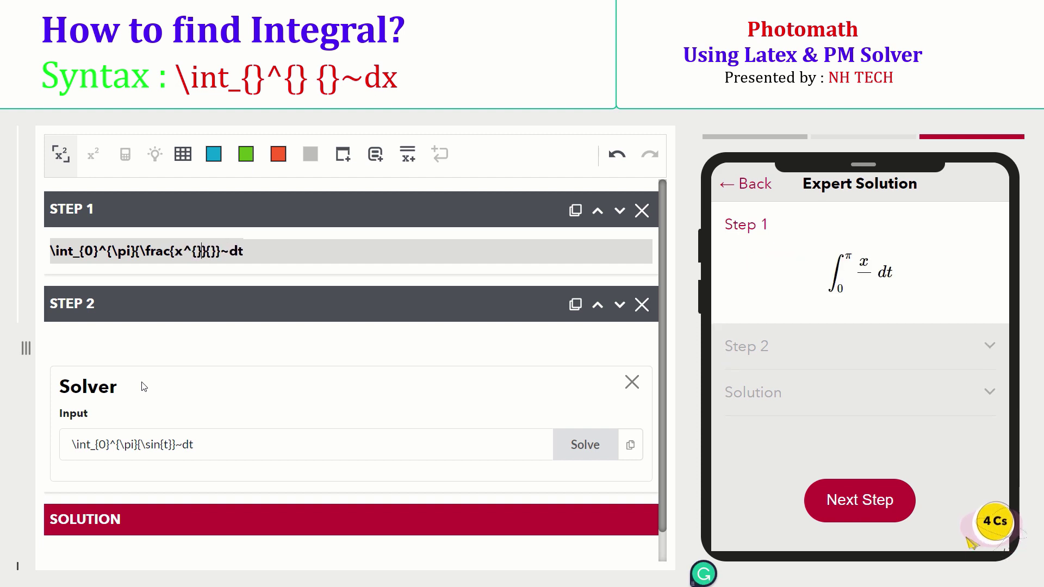
pyautogui.press('Right')
pyautogui.press('Right')
pyautogui.write('x{2')
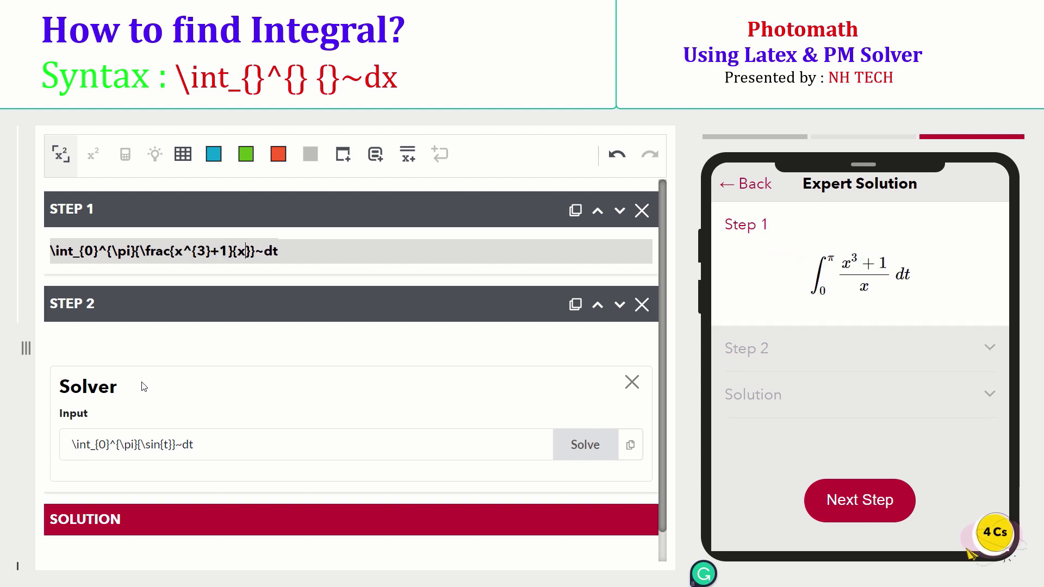
pyautogui.press('Left')
pyautogui.press('Left')
pyautogui.write('^')
pyautogui.press('Right')
pyautogui.press('Right')
pyautogui.press('Right')
pyautogui.write('+4')
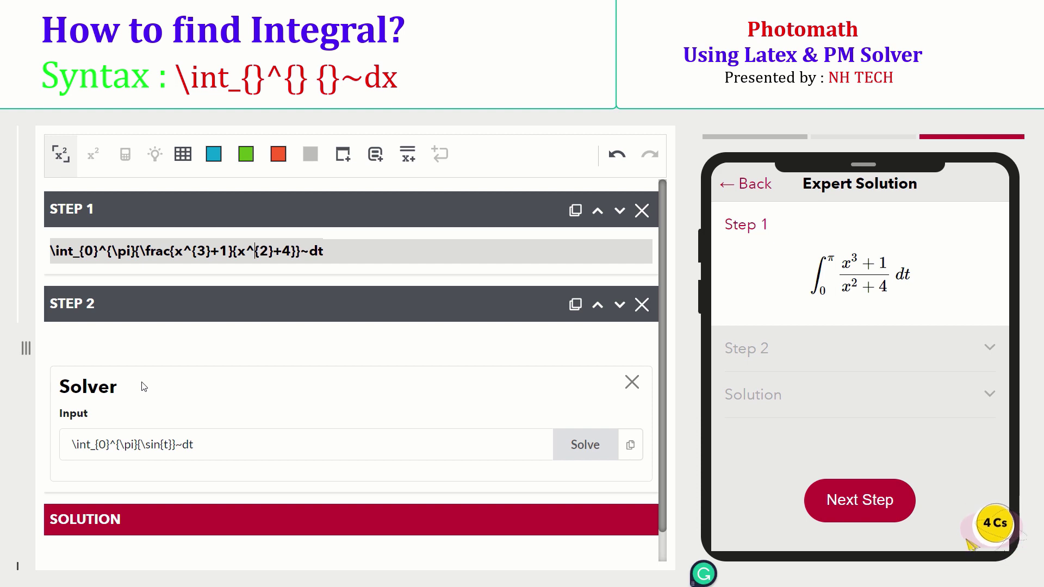
# - Change dt to dx and the upper limit from π to 5, then select the integral
pyautogui.press('BackSpace')
pyautogui.write('x')
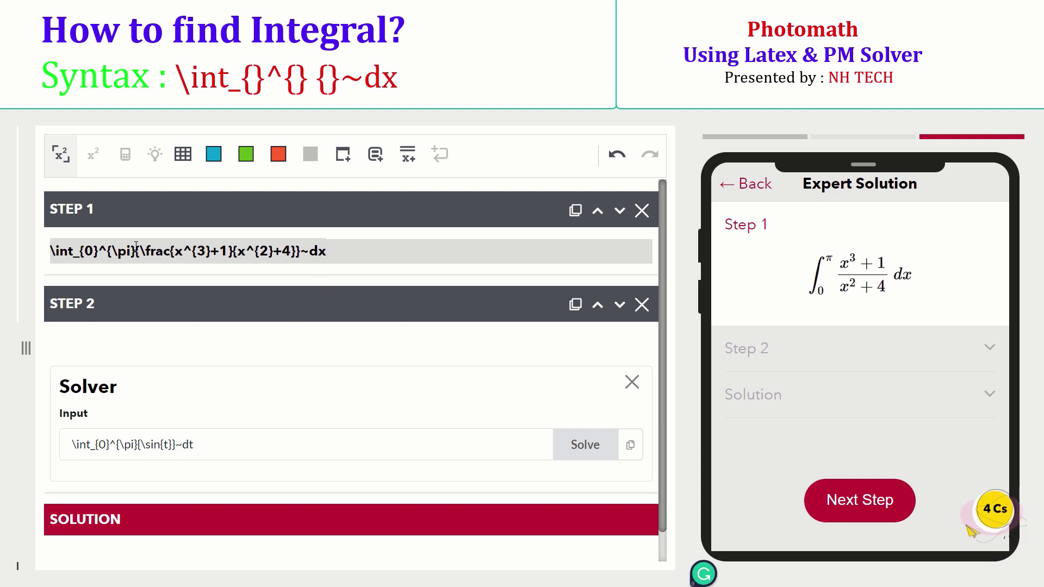
pyautogui.press('BackSpace')
pyautogui.press('BackSpace')
pyautogui.press('BackSpace')
pyautogui.write('5')
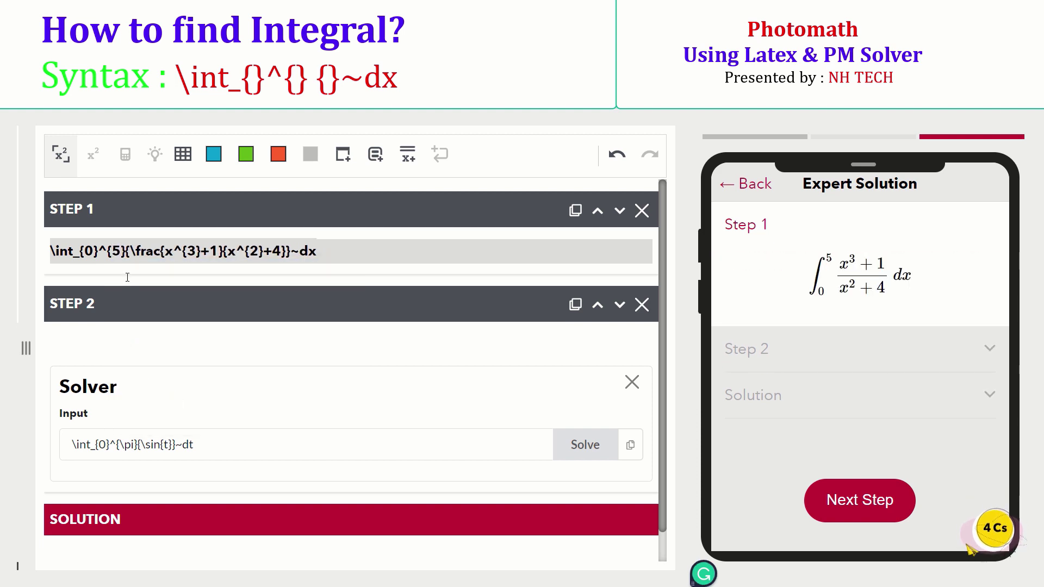
pyautogui.moveTo(339, 261); pyautogui.dragTo(27, 243)
# - Solve the rational integral in Step 2 and pick the area result A ≈ 9.13314
pyautogui.click(219, 435)
pyautogui.press('Return')
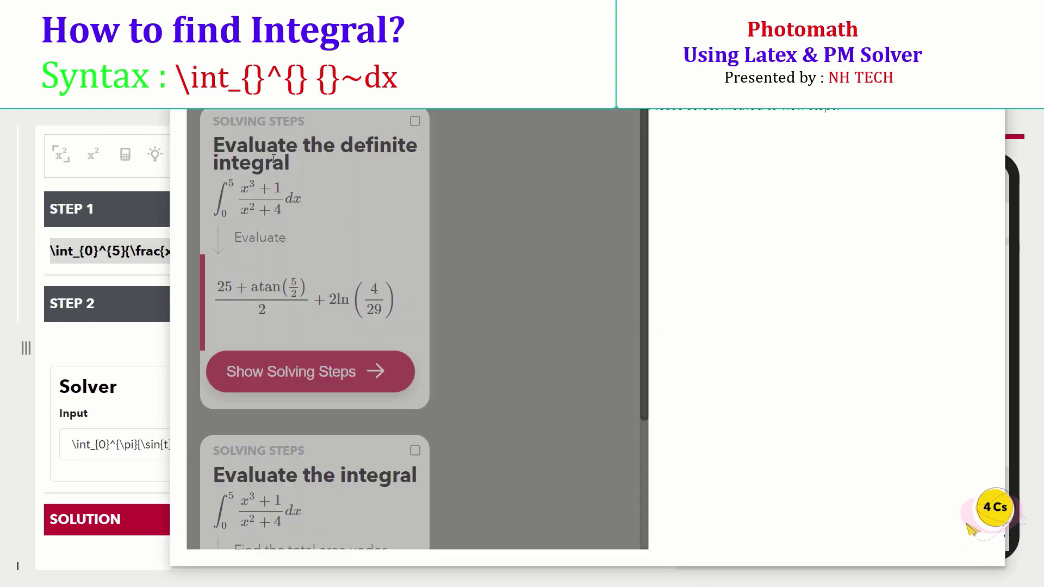
pyautogui.moveTo(644, 189); pyautogui.dragTo(650, 306)
pyautogui.click(306, 395)
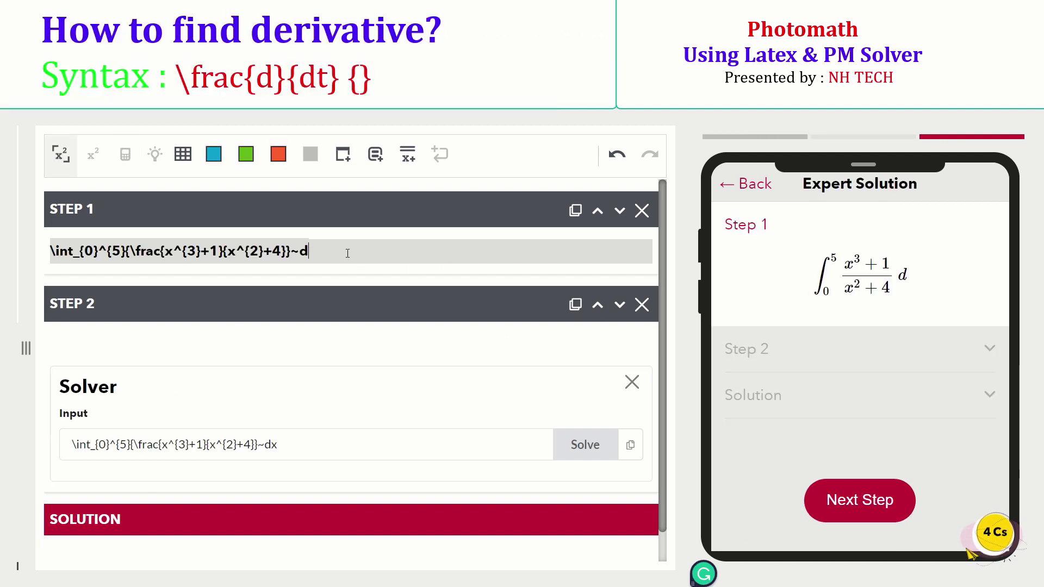
# - Overwrite Step 1 with \frac{d}{dt}{\sin{(t)}} and select the whole expression
pyautogui.tripleClick(348, 253)
pyautogui.write('\\frac')
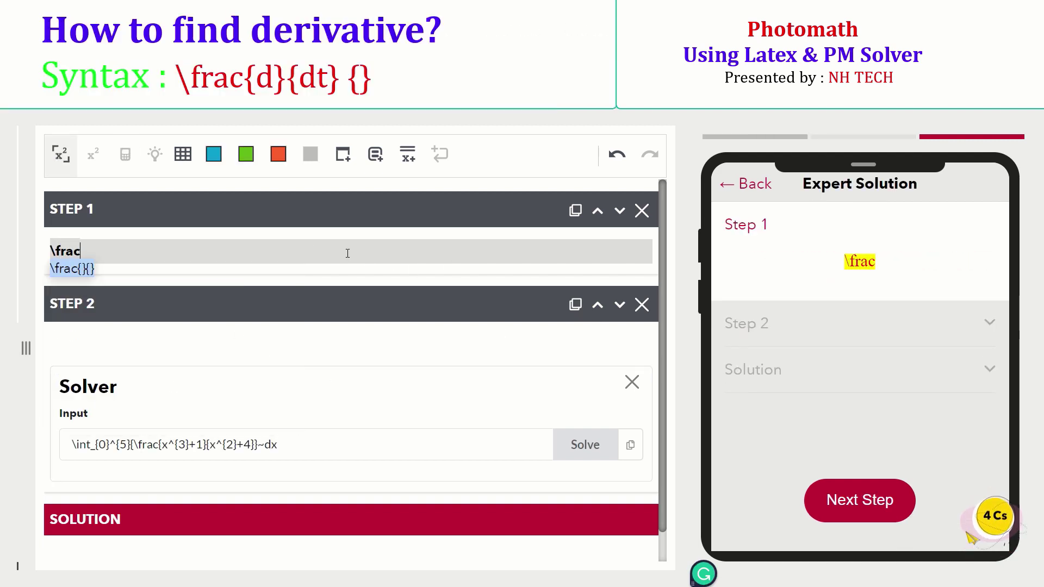
pyautogui.write('{d}{}dt}{\\sin')
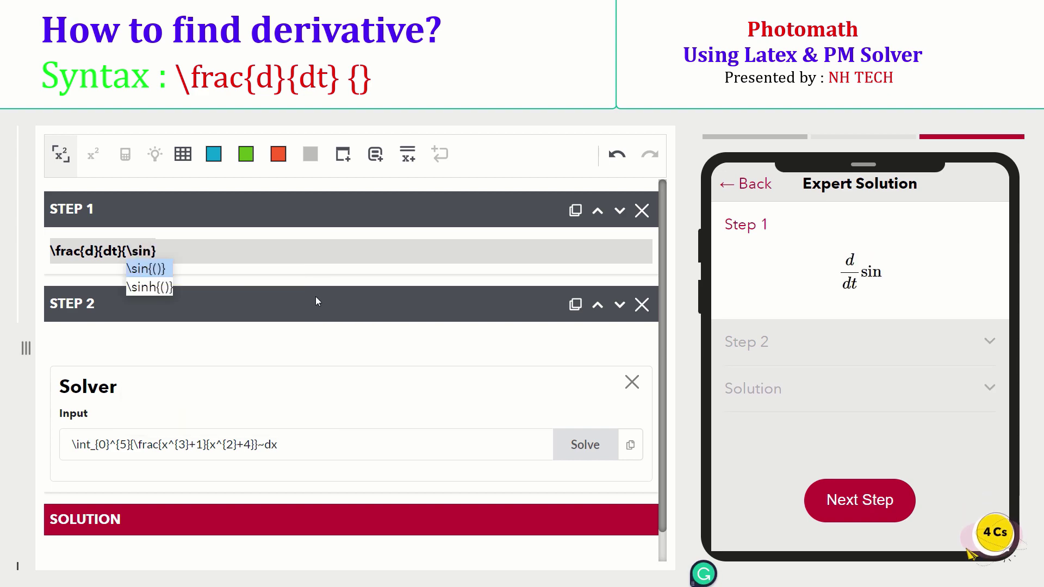
pyautogui.click(146, 268)
pyautogui.write('t')
pyautogui.moveTo(179, 251); pyautogui.dragTo(45, 254)
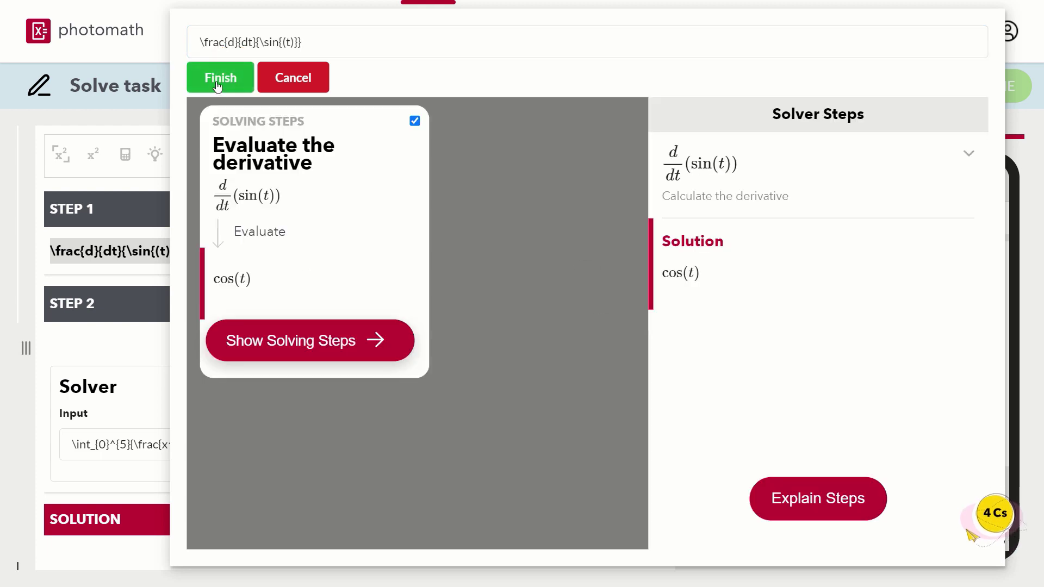
# - Confirm the derivative expression in the input dialog for solving
pyautogui.click(218, 82)
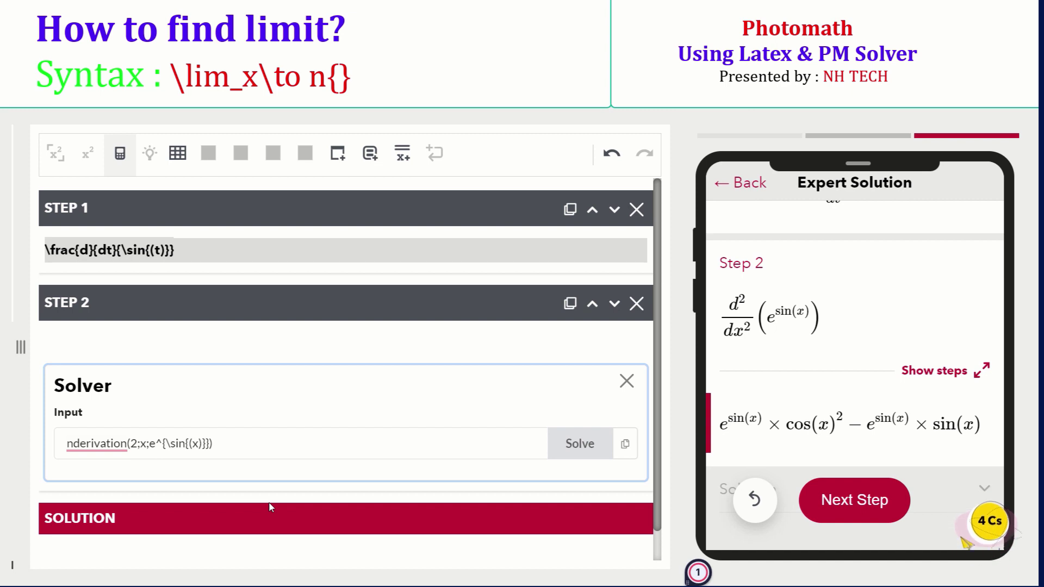
# - Replace Step 1 with a limit \lim_{x\to 2}
pyautogui.click(192, 244)
pyautogui.press('BackSpace')
pyautogui.press('BackSpace')
pyautogui.press('BackSpace')
pyautogui.press('BackSpace')
pyautogui.press('BackSpace')
pyautogui.press('BackSpace')
pyautogui.press('BackSpace')
pyautogui.press('BackSpace')
pyautogui.press('BackSpace')
pyautogui.press('BackSpace')
pyautogui.press('BackSpace')
pyautogui.press('BackSpace')
pyautogui.press('BackSpace')
pyautogui.press('BackSpace')
pyautogui.press('BackSpace')
pyautogui.press('BackSpace')
pyautogui.press('BackSpace')
pyautogui.press('BackSpace')
pyautogui.press('BackSpace')
pyautogui.press('BackSpace')
pyautogui.write('\\lim_{}')
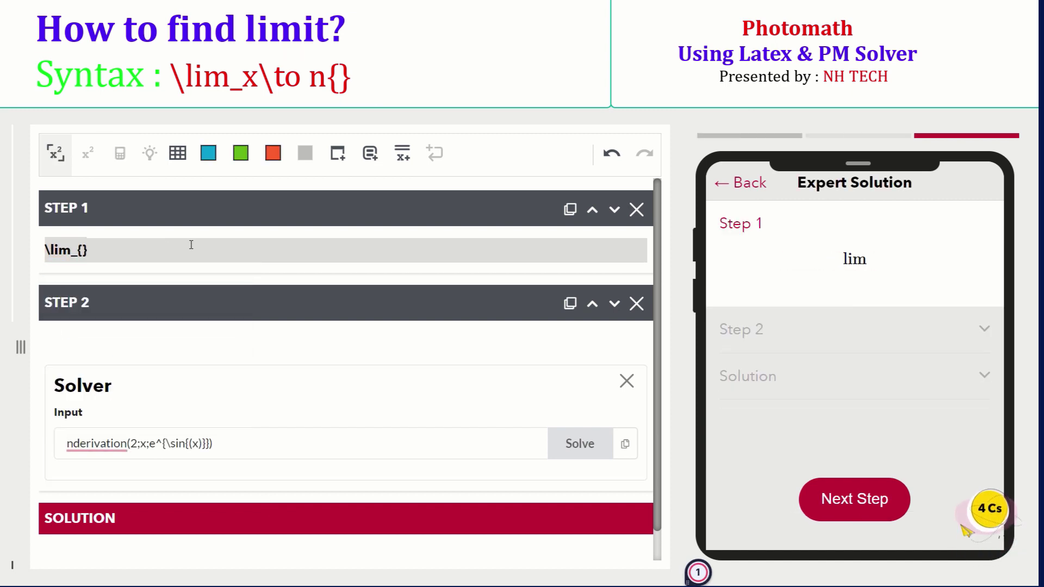
pyautogui.press('Left')
pyautogui.write('x\\to 2')
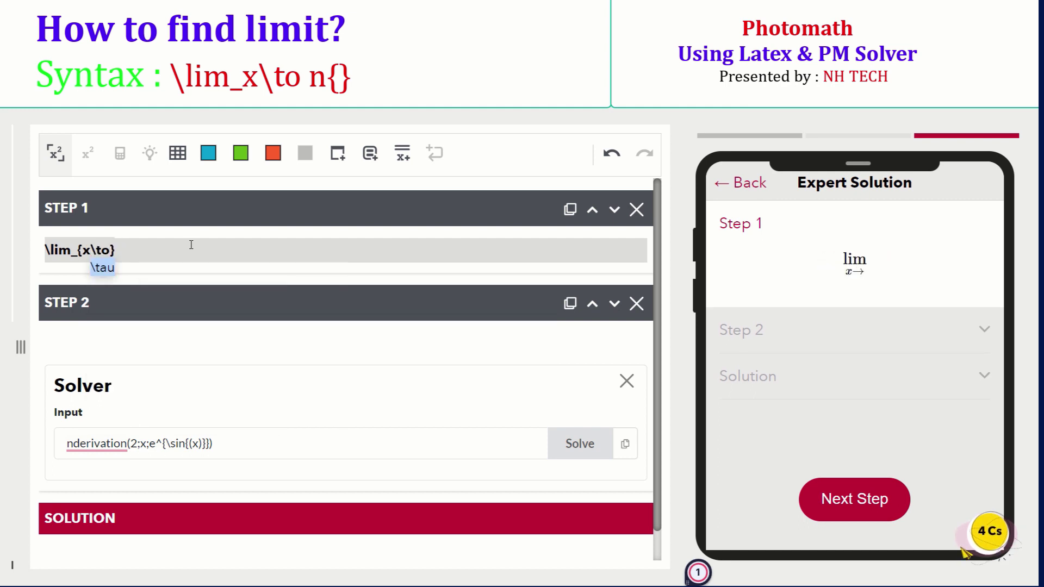
# - Add the fraction (sin(x²)+1)/(x³+1) after the limit and select the expression
pyautogui.press('Right')
pyautogui.write('\\frac')
pyautogui.click(161, 269)
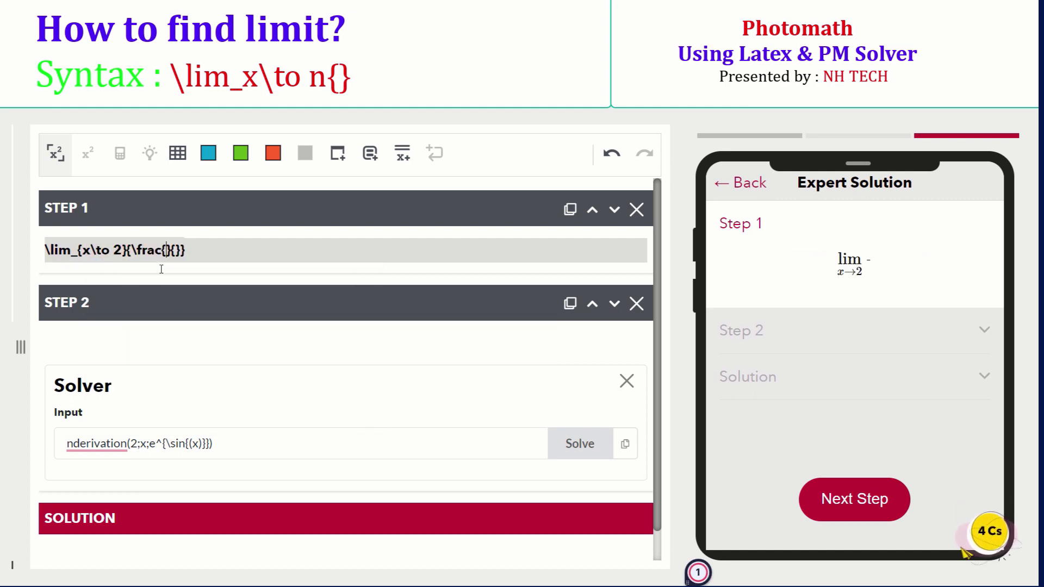
pyautogui.write('\\sin{(x^{2})}')
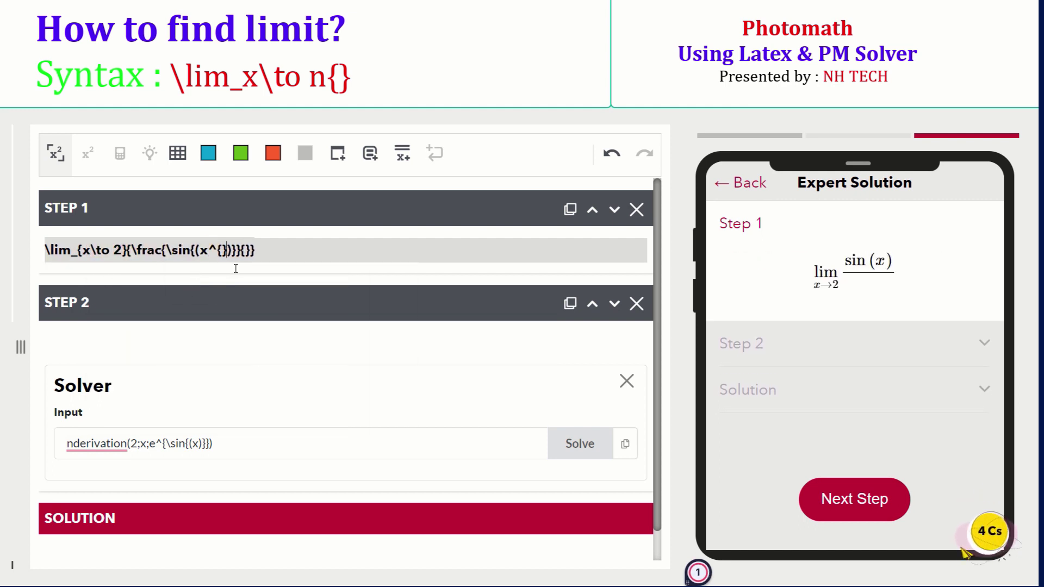
pyautogui.write('+1')
pyautogui.press('Right')
pyautogui.write('x^{3')
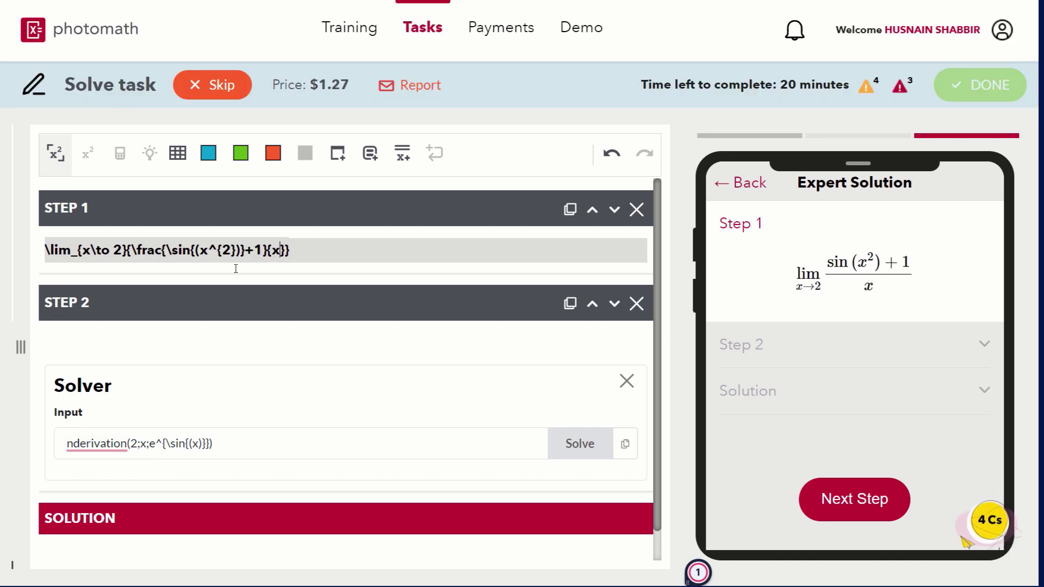
pyautogui.press('Right')
pyautogui.write('+1')
pyautogui.moveTo(334, 250); pyautogui.dragTo(27, 256)
# - Solve the limit and insert the solving steps ending in (sin(4)+1)/9 as Step 2
pyautogui.click(235, 440)
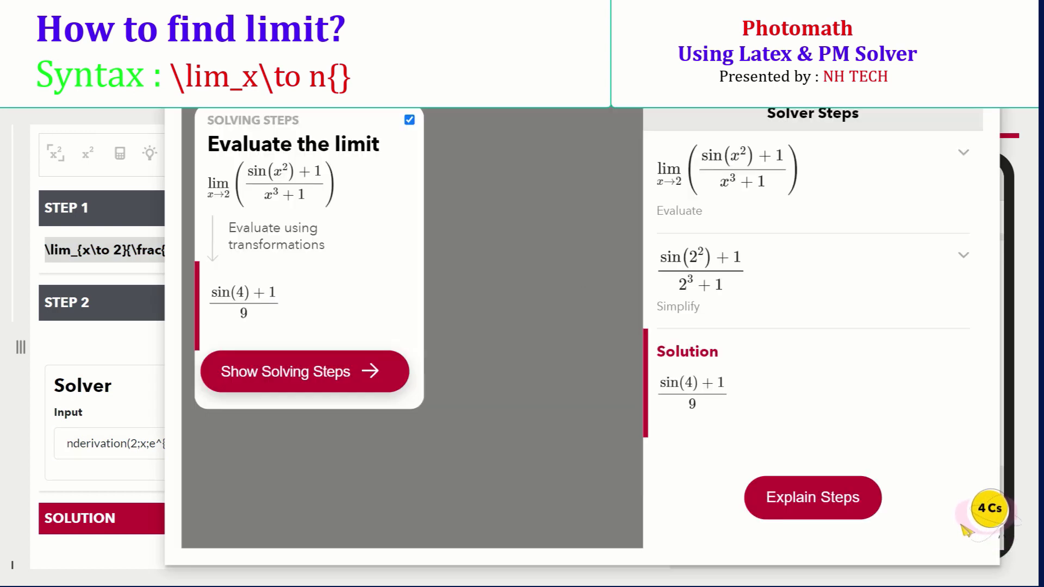
pyautogui.click(398, 402)
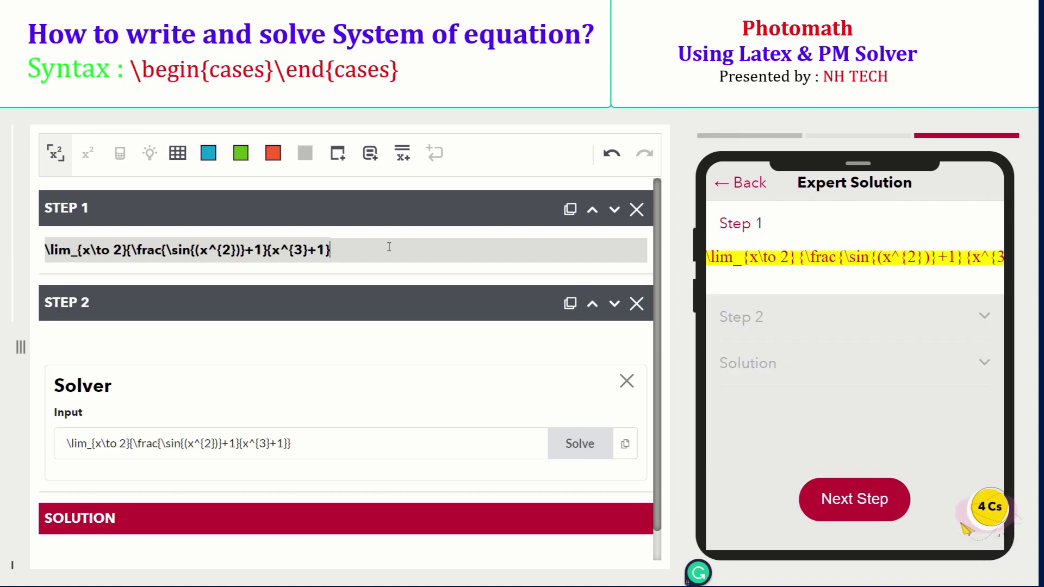
# - Swap Step 1's limit for a cases block: 9x+2y+3z=1, −8x−3y−4z=1, 12x+y−2z=−17
pyautogui.press('BackSpace')
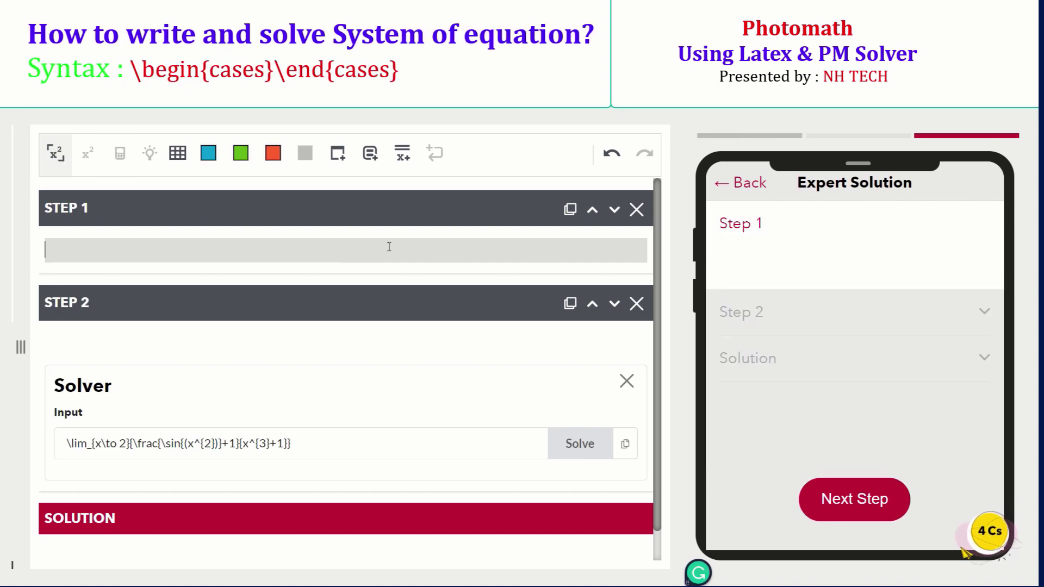
pyautogui.write('\\begin')
pyautogui.click(109, 304)
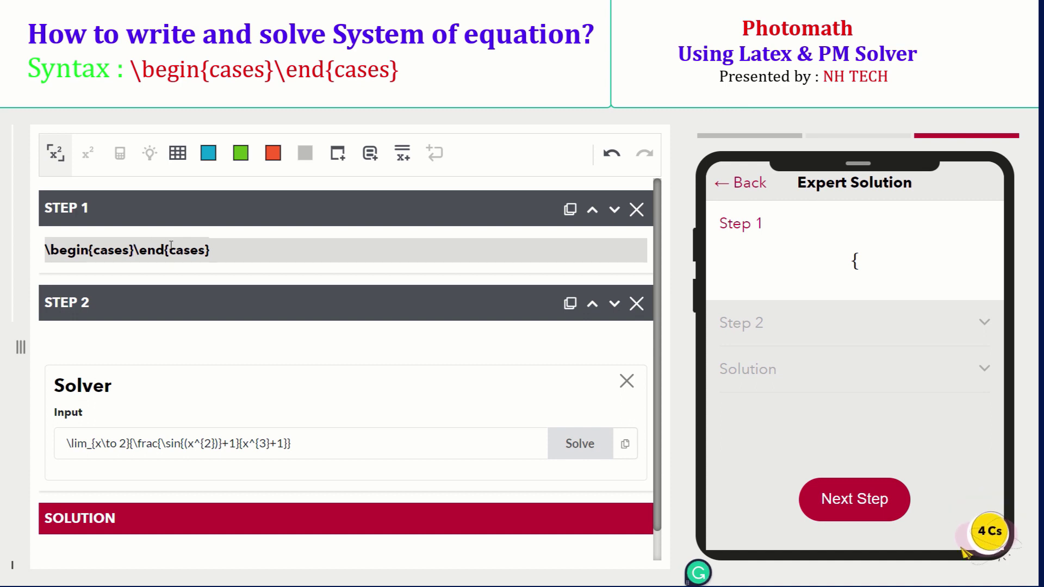
pyautogui.write('9x+2y')
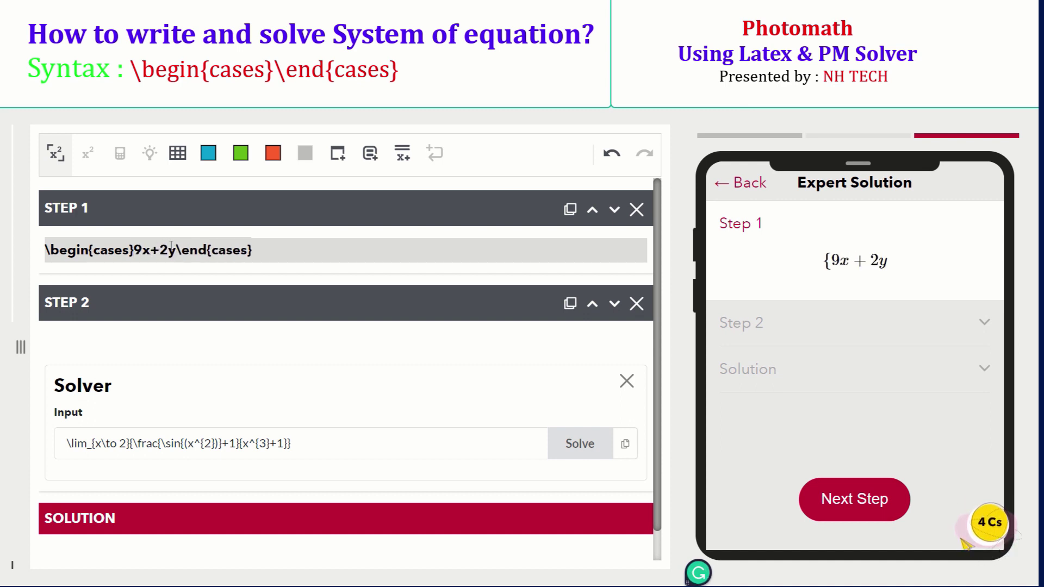
pyautogui.write('+3z=1')
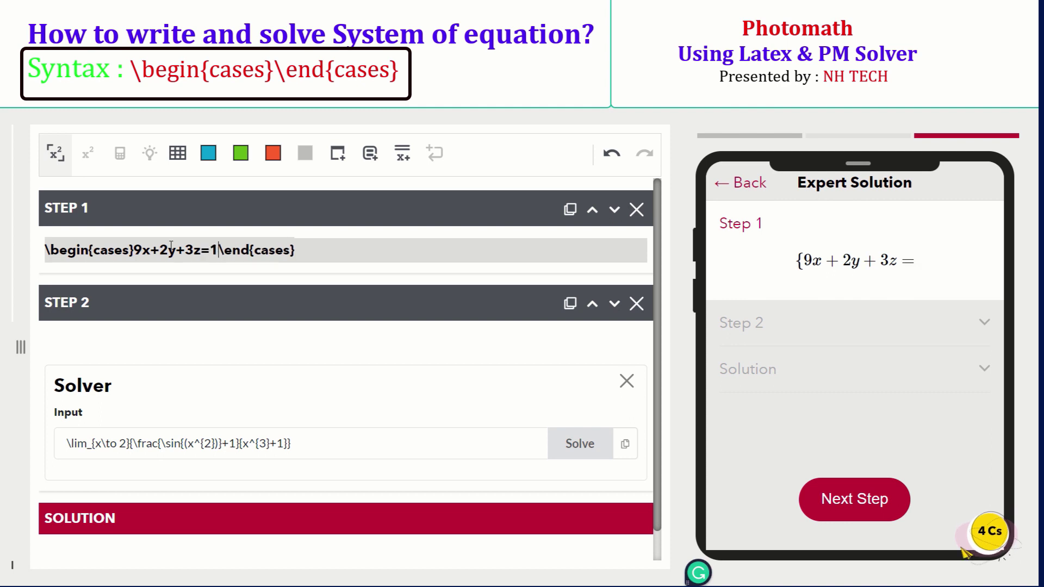
pyautogui.write('\\\\-8x')
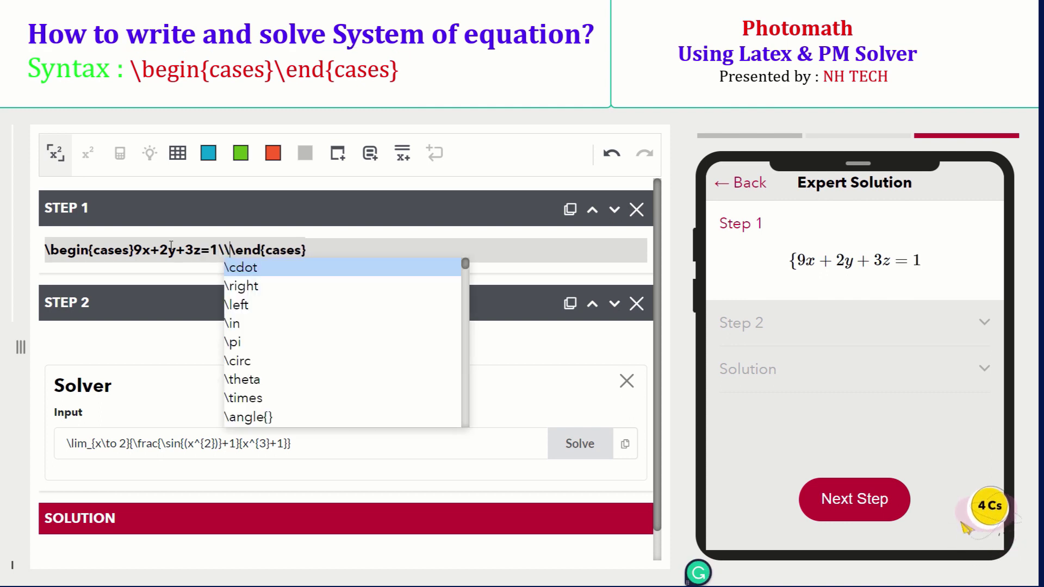
pyautogui.write('3y')
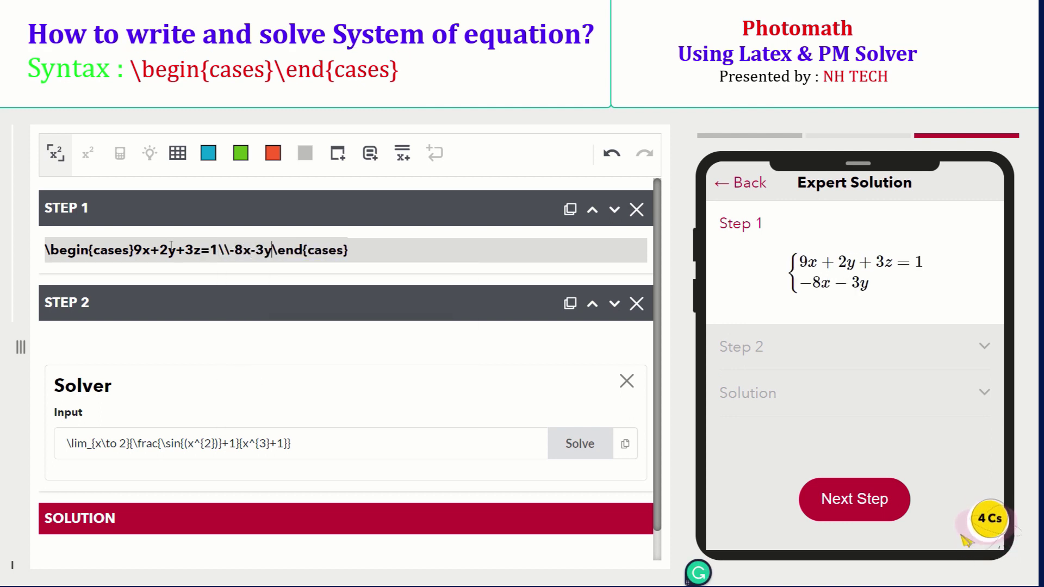
pyautogui.write('-4z')
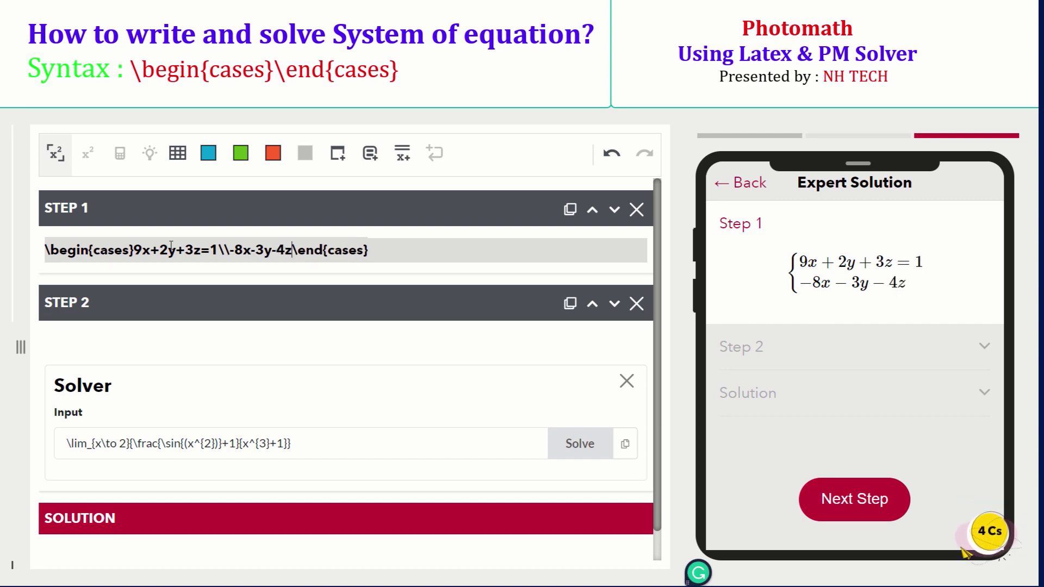
pyautogui.write('=1\\\\')
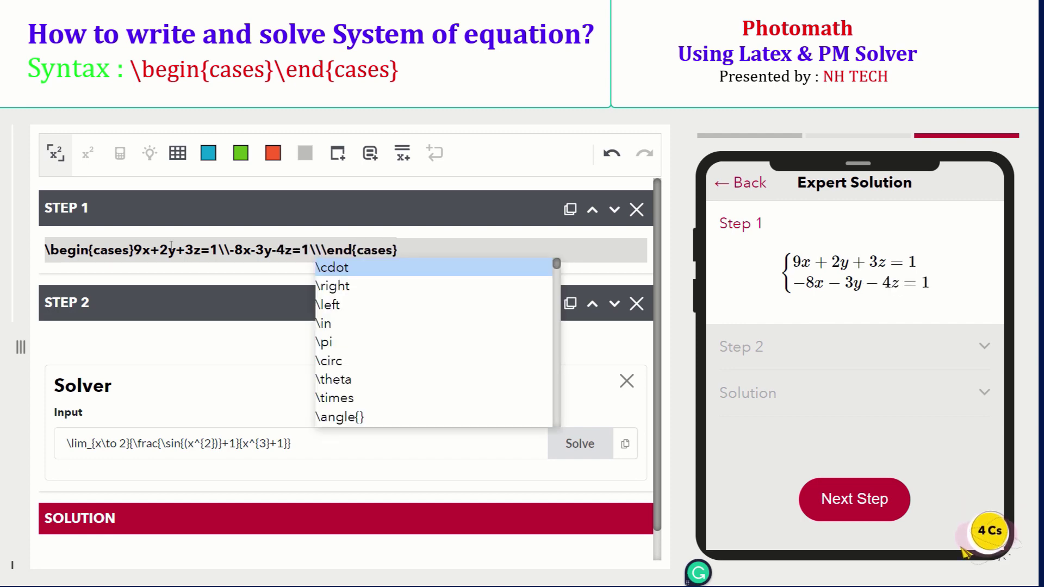
pyautogui.write('12x+y-2z=-17')
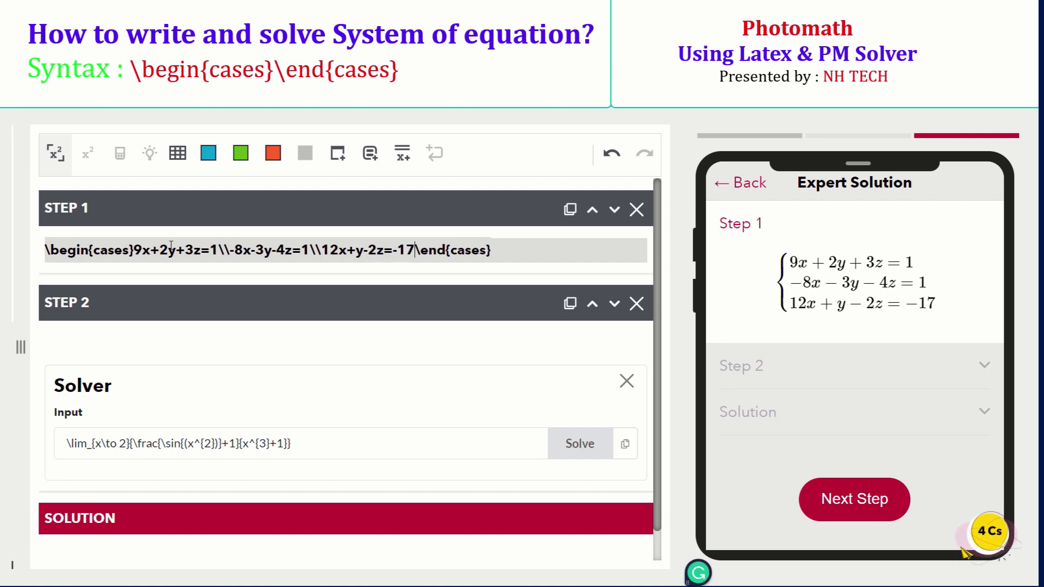
# - Solve the Step 1 system in PM Solver and insert the solving steps giving (0, −7, 5)
pyautogui.moveTo(491, 250); pyautogui.dragTo(39, 262)
pyautogui.click(314, 443)
pyautogui.press('Return')
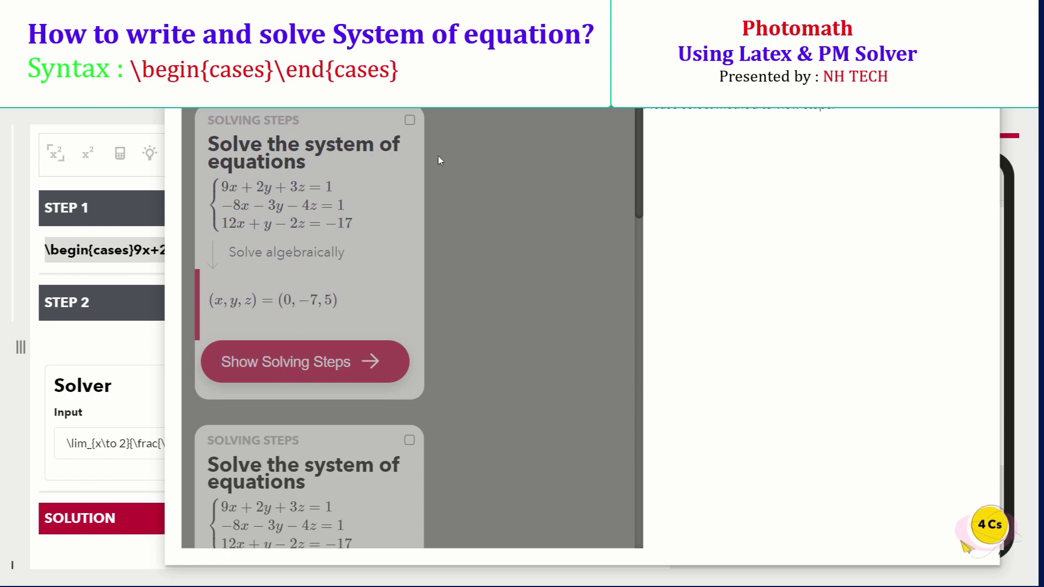
pyautogui.moveTo(640, 182); pyautogui.dragTo(605, 356)
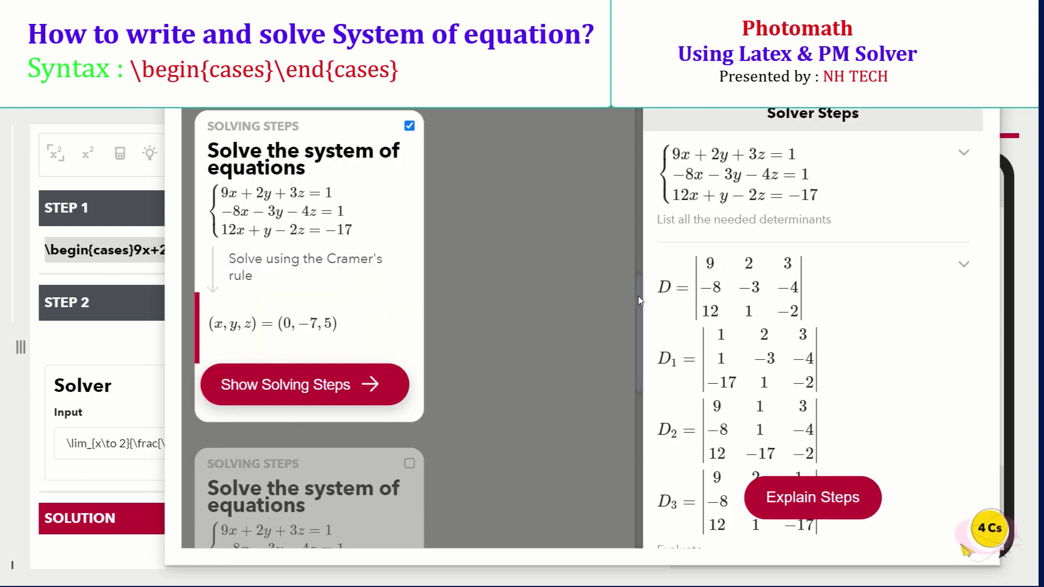
pyautogui.scroll(-5, 348, 328)
pyautogui.click(348, 328)
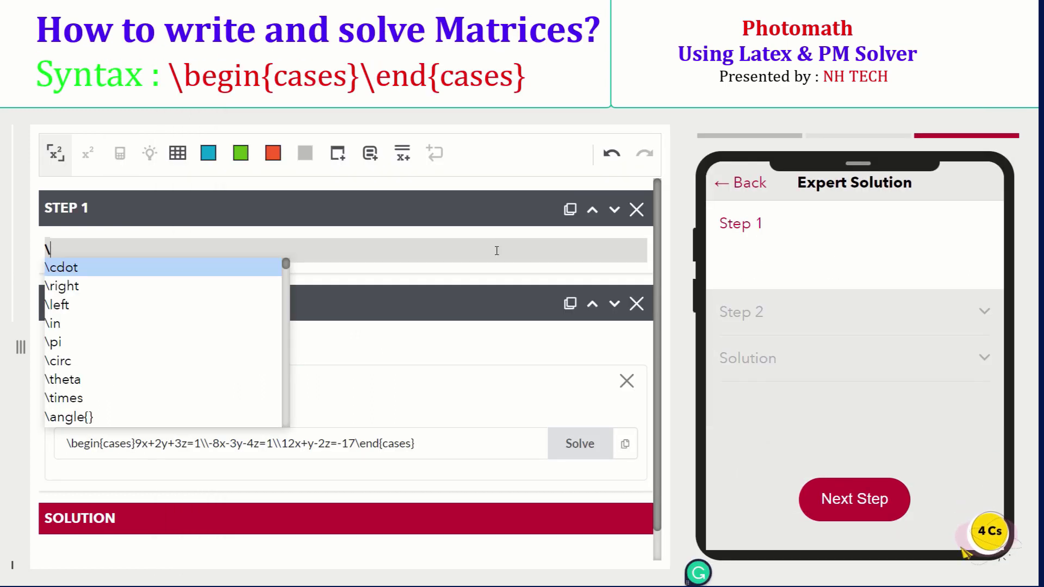
# - Start a bmatrix in Step 1 with first row 3, 4, 4 and an empty fraction opening row two
pyautogui.write('be')
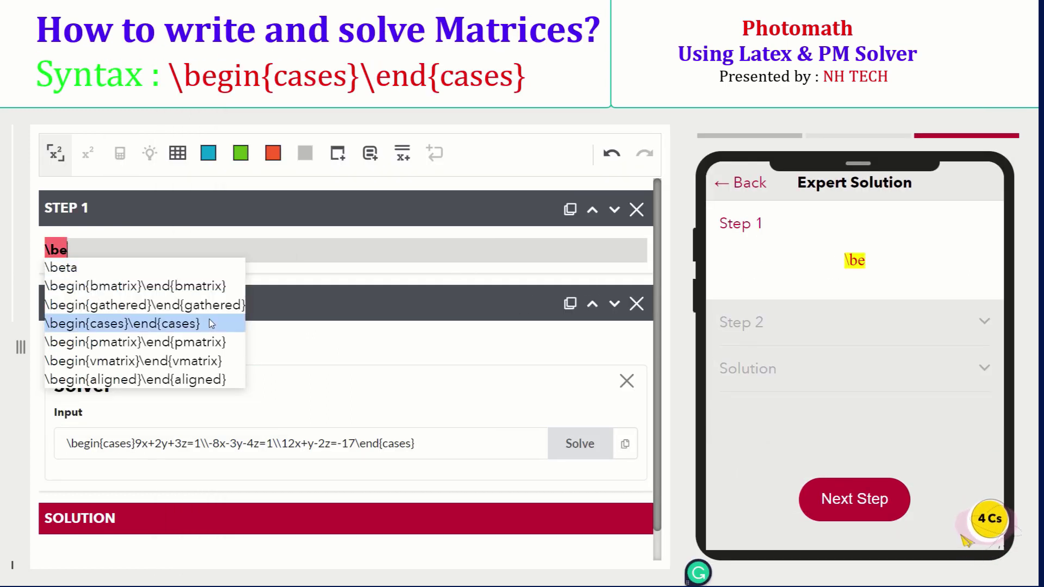
pyautogui.click(140, 293)
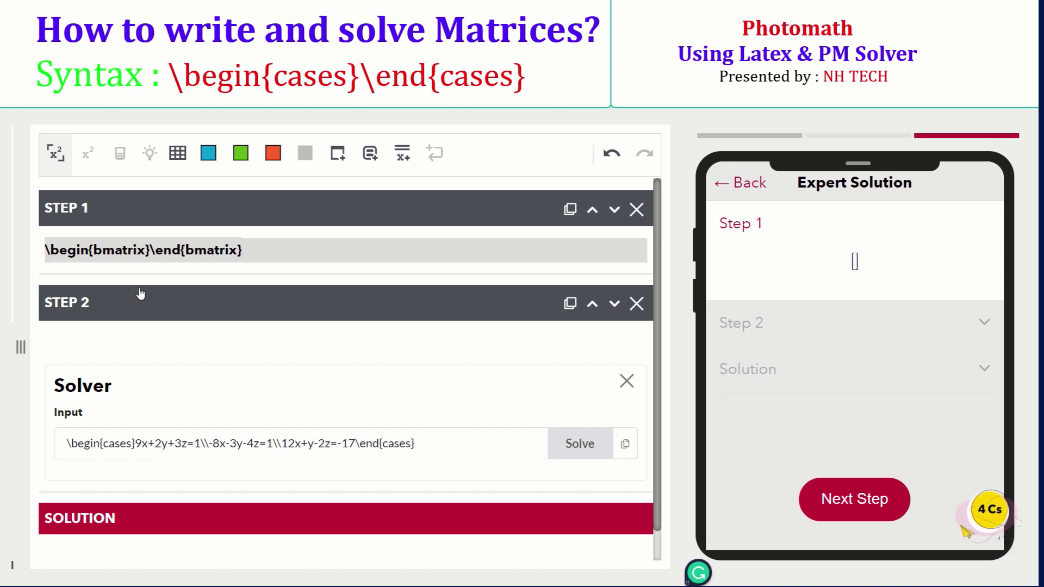
pyautogui.write('3&')
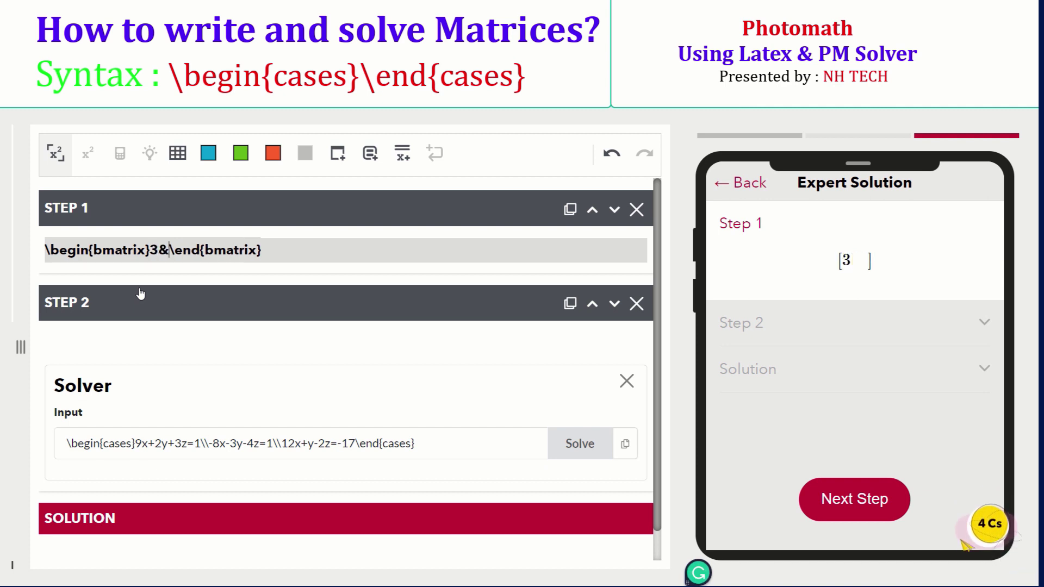
pyautogui.write('4&4')
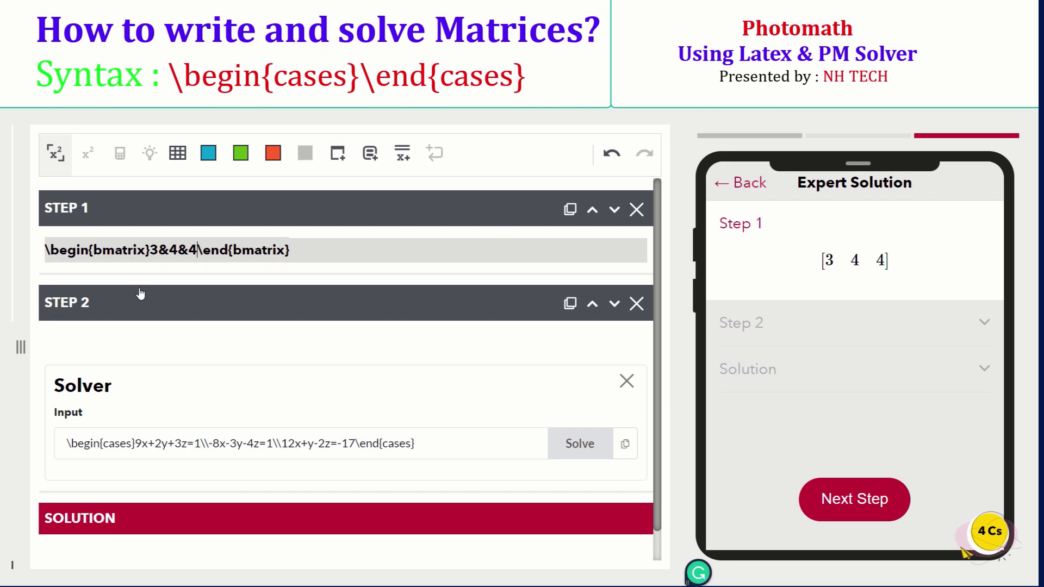
pyautogui.write('\\\\\\')
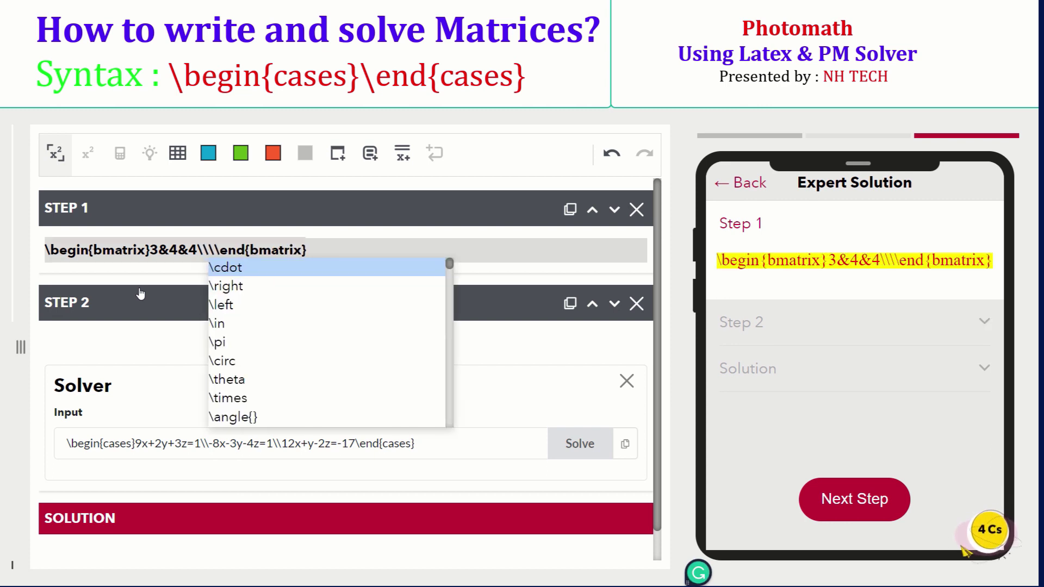
pyautogui.write('frac')
pyautogui.press('Return')
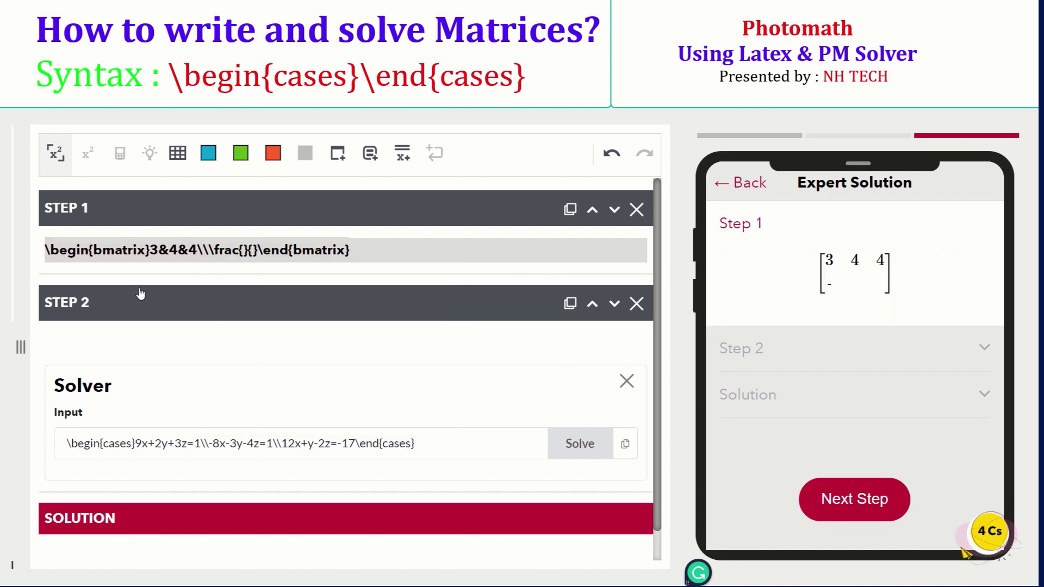